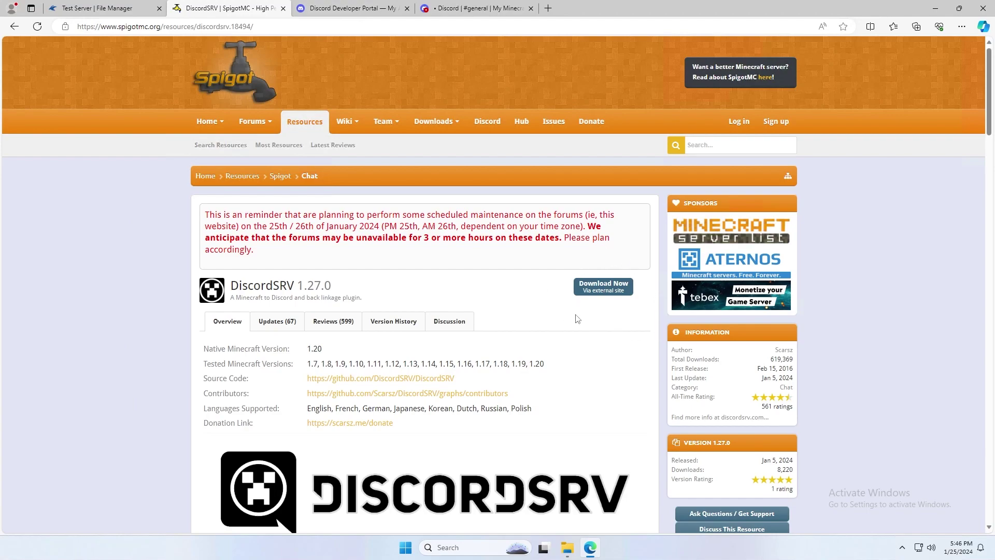
Download the DiscordSRV 1.27.0 plugin and upload DiscordSRV-Build-1.27.0.jar to the game server's plugins folder.
left_click(603, 286)
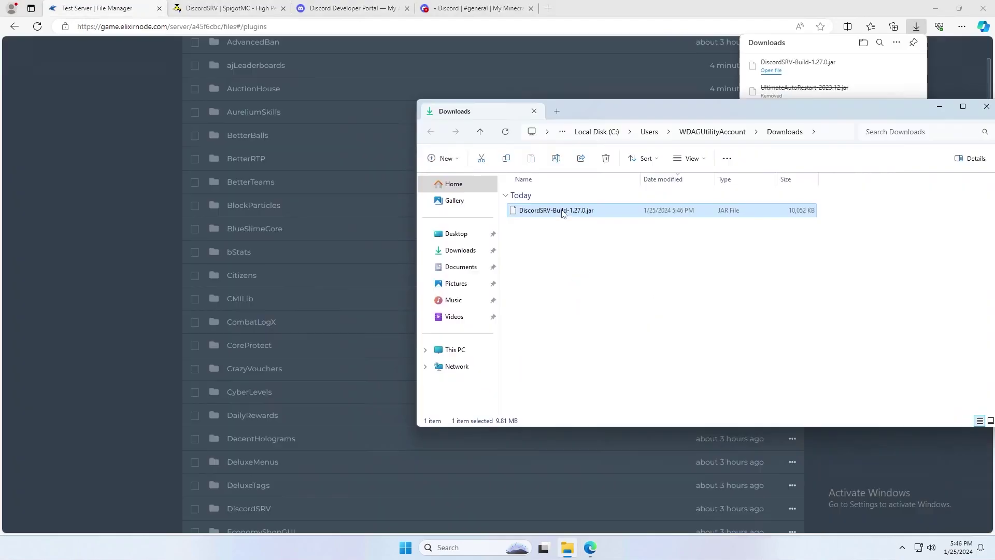
left_click_drag(544, 271, 337, 265)
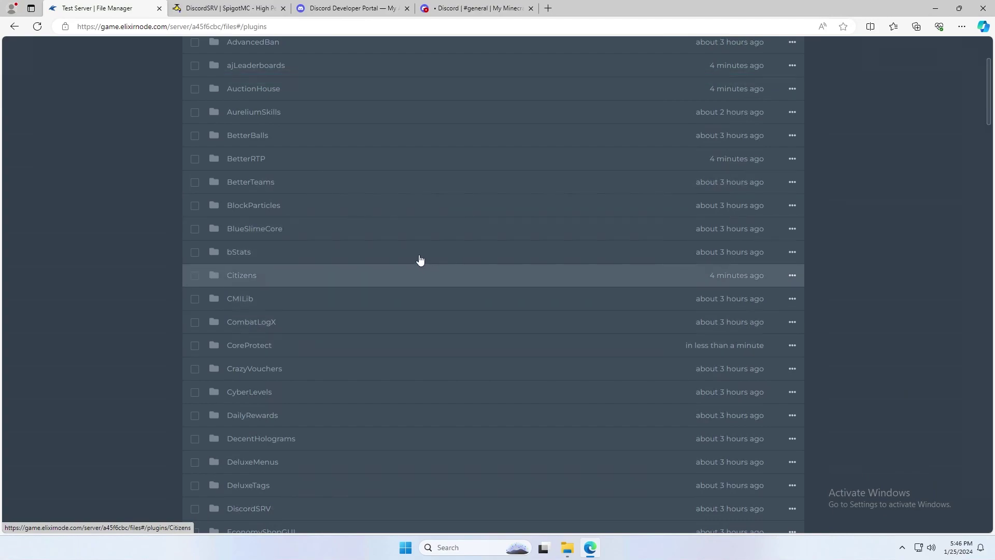
Delete the outdated DiscordSRV-Build-1.26.2.jar from the plugins folder and restart the game server.
scroll(413, 276, "down", 20)
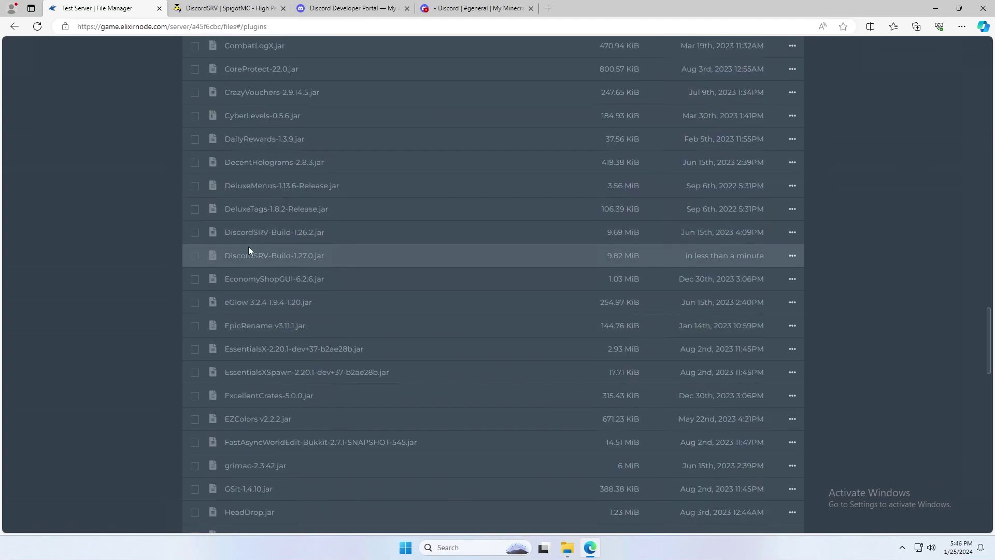
left_click(192, 234)
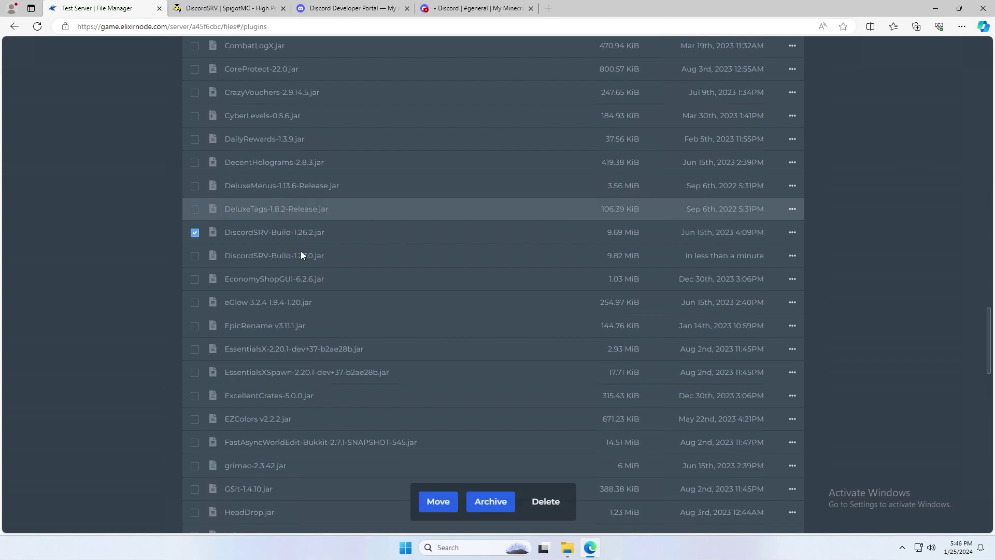
left_click(544, 501)
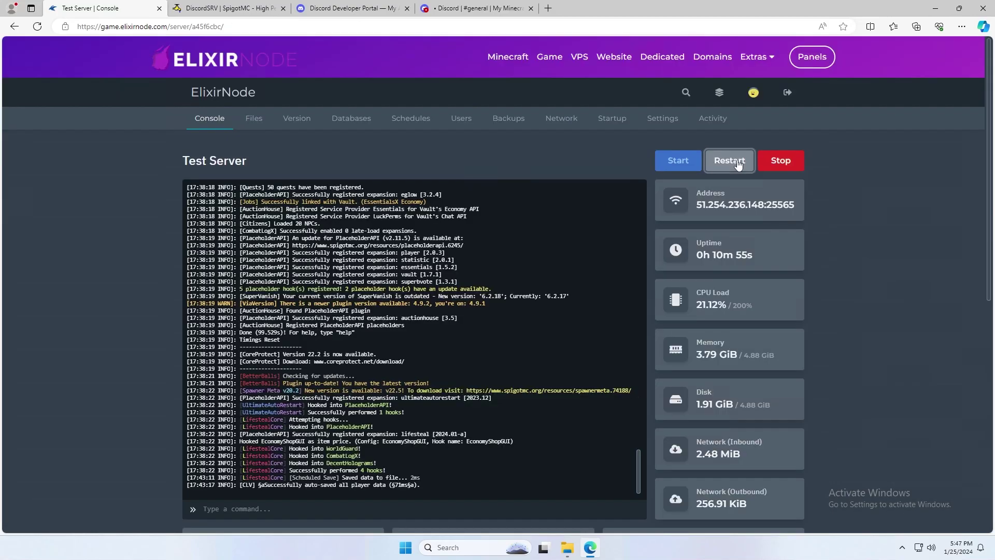
left_click(738, 163)
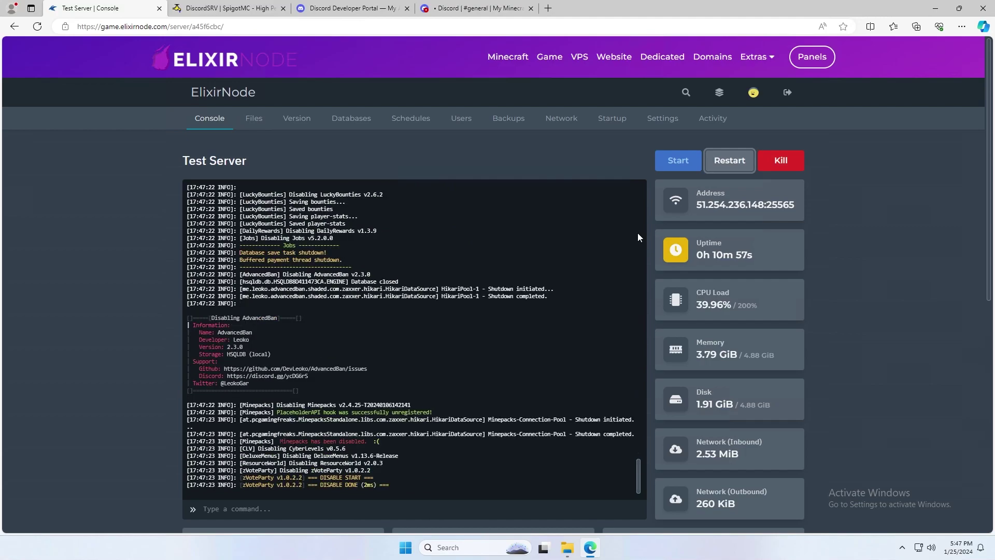
In the Discord Developer Portal, create an application named Minecraft Server Sync, accepting the developer terms.
key("ctrl+3")
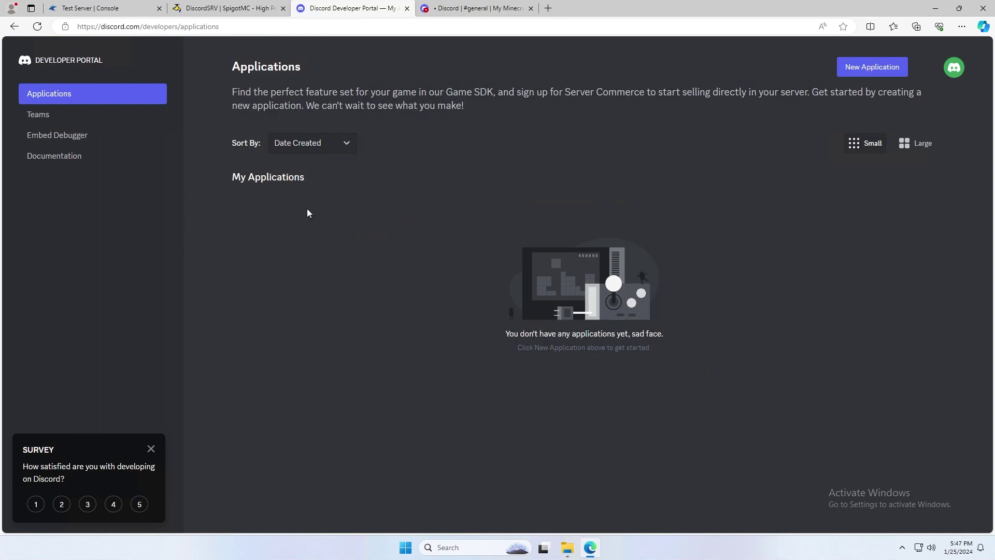
left_click(871, 70)
left_click(549, 267)
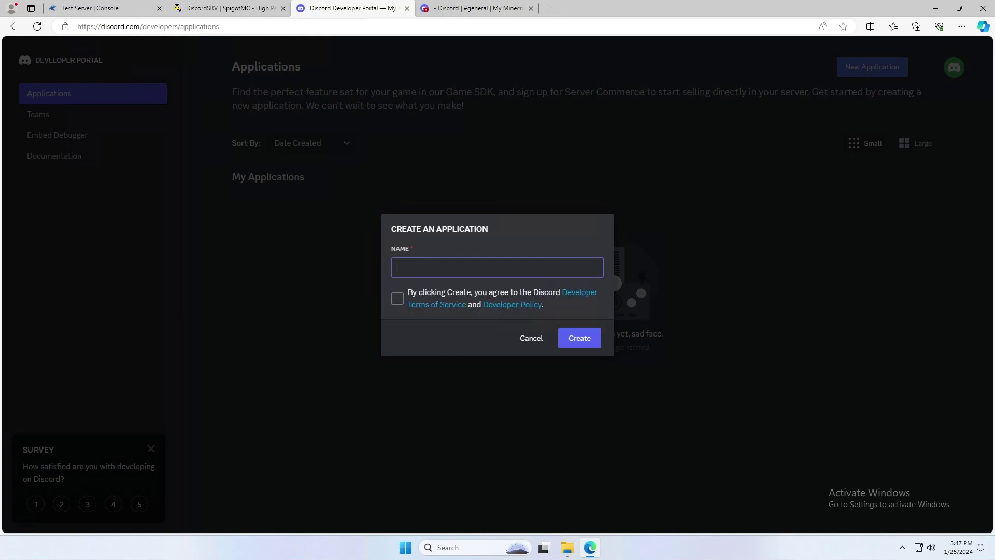
type("Minecraft Server Sync")
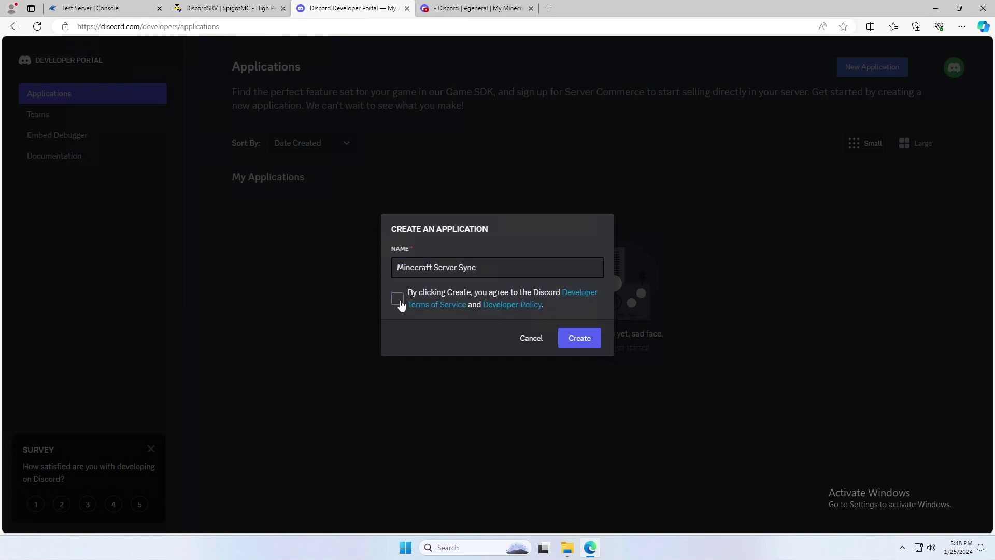
left_click(399, 299)
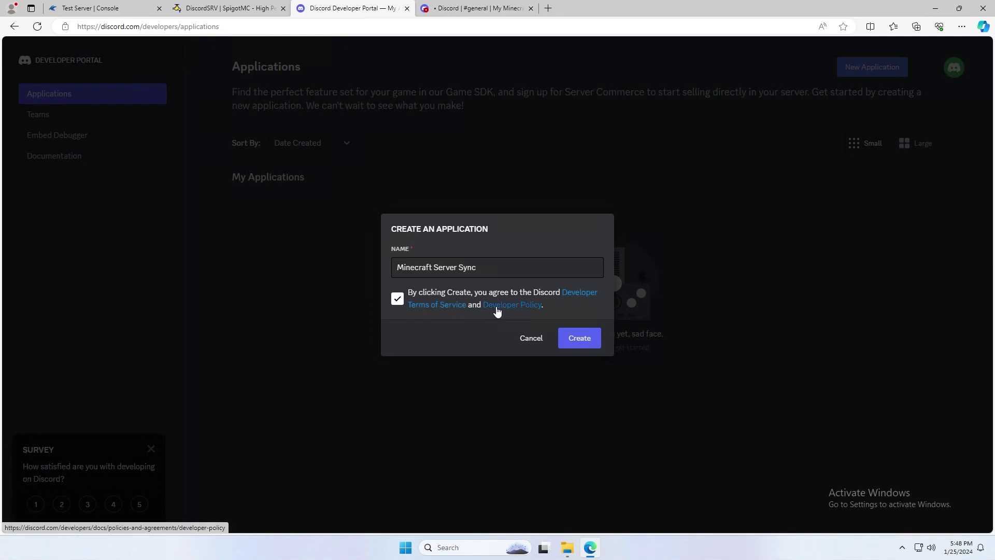
left_click(578, 340)
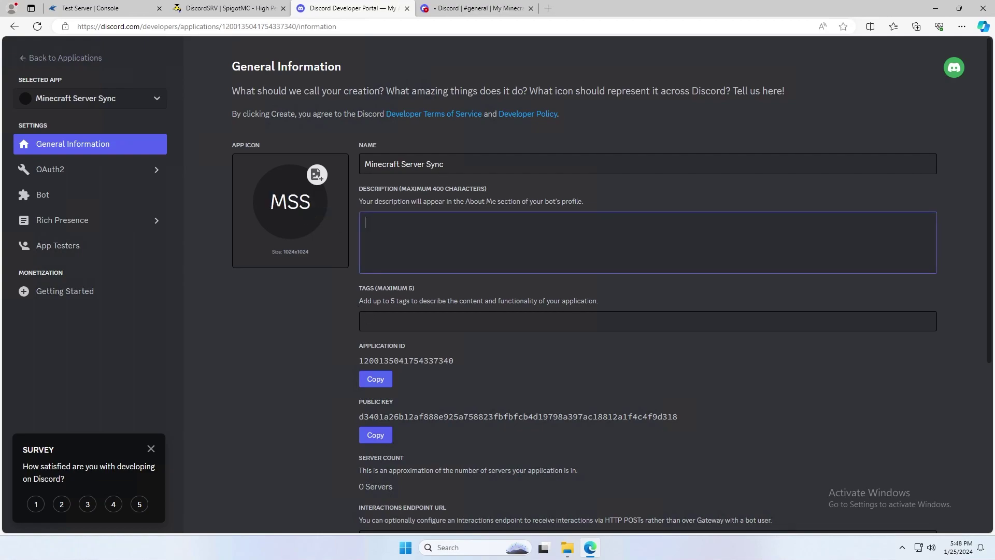
Reset the token of the application's bot and copy the newly generated bot token.
left_click(42, 195)
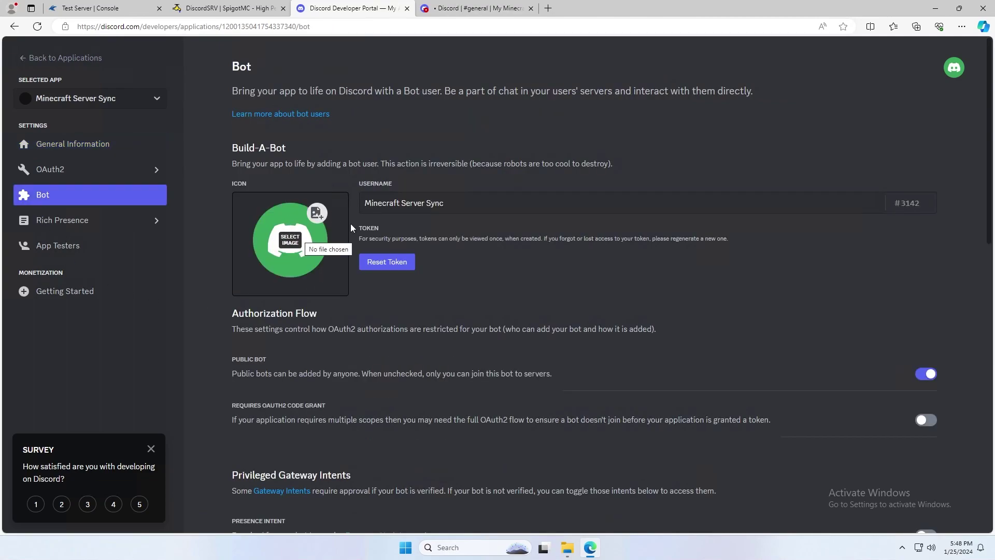
left_click(446, 203)
left_click_drag(444, 203, 353, 205)
left_click(419, 221)
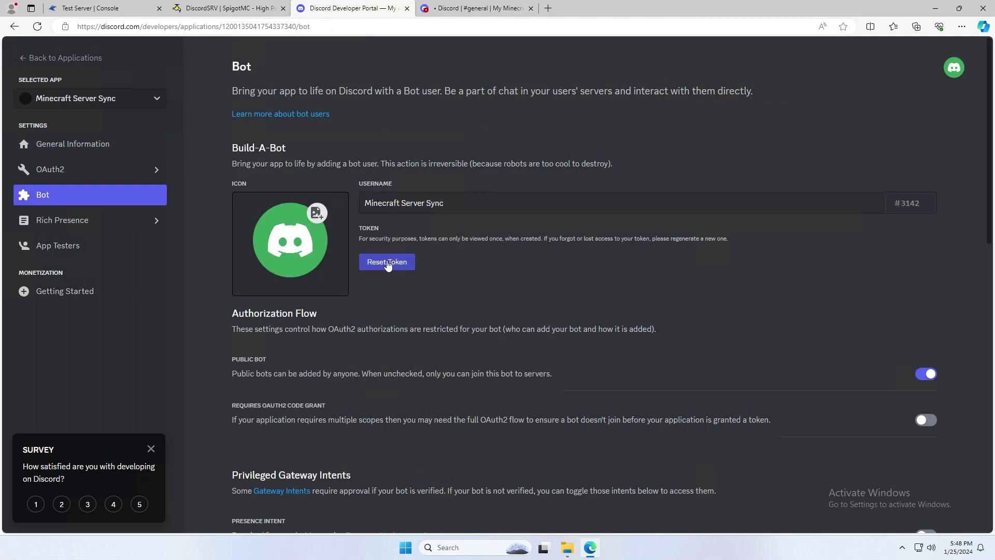
left_click(378, 263)
left_click(578, 318)
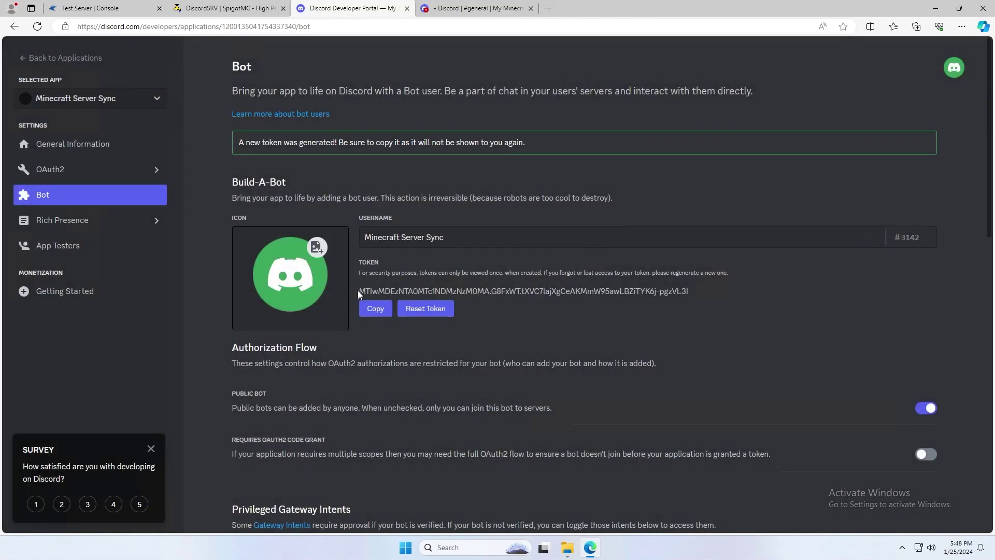
mouse_move(359, 294)
left_mouse_down()
mouse_move(689, 293)
mouse_move(363, 291)
left_mouse_up()
left_click(679, 302)
left_click(363, 292)
left_click(384, 308)
Turn off Public Bot, enable the Presence, Server Members and Message Content intents, and save the bot settings.
scroll(551, 319, "down", 3)
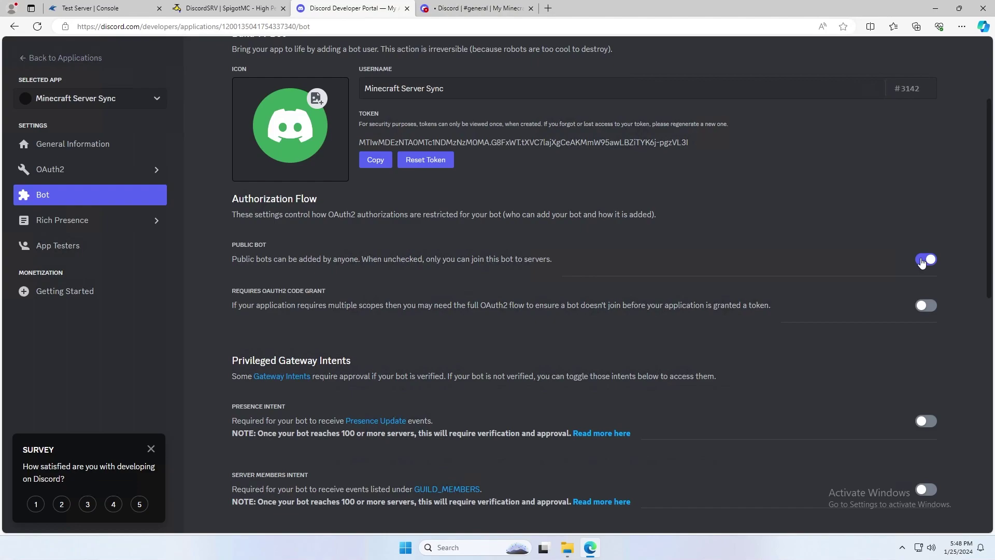
left_click(926, 259)
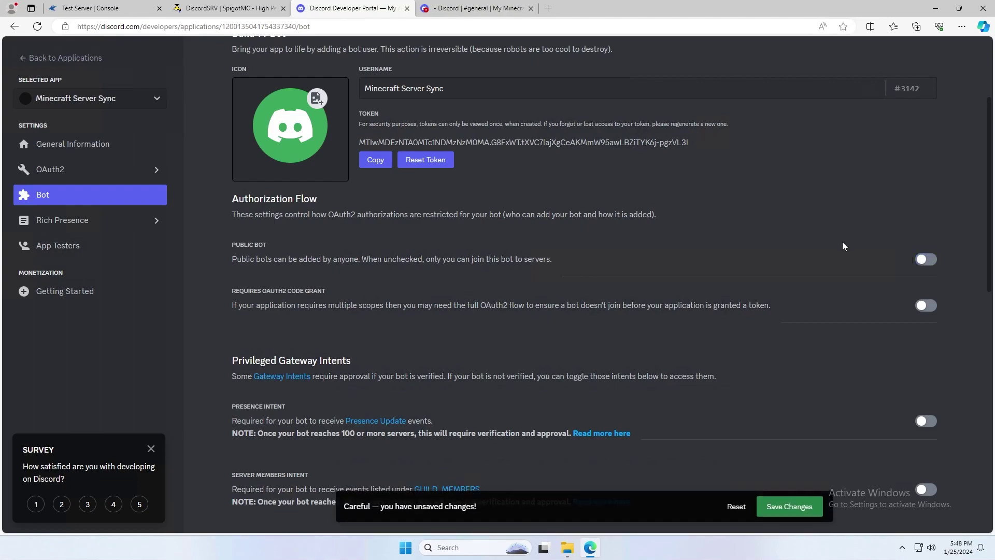
scroll(840, 243, "down", 3)
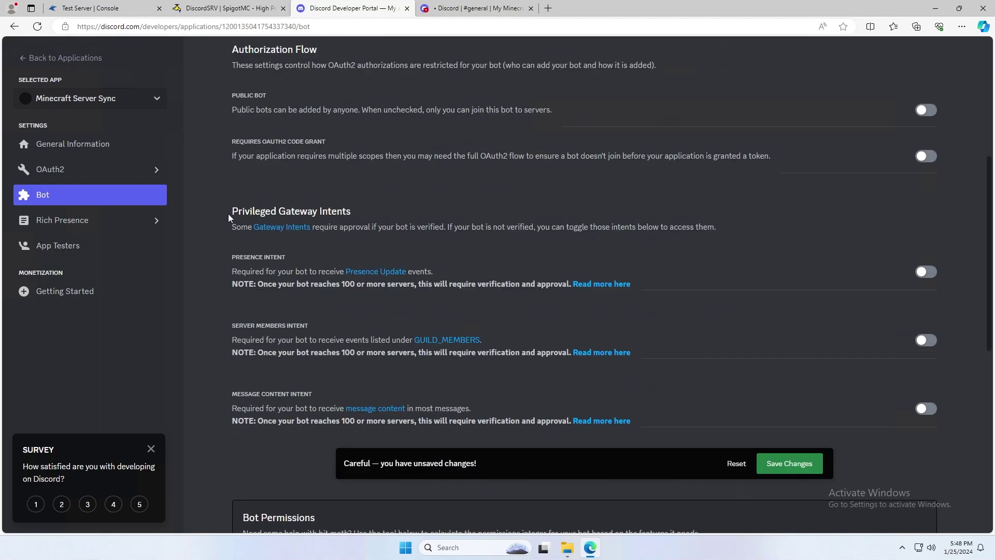
left_click(928, 275)
left_click(928, 344)
left_click(924, 412)
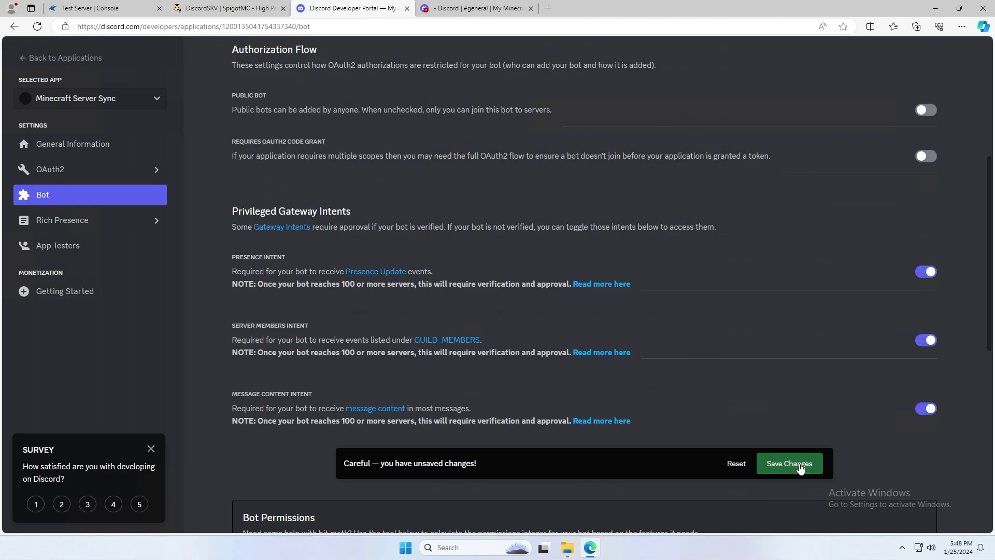
left_click(789, 463)
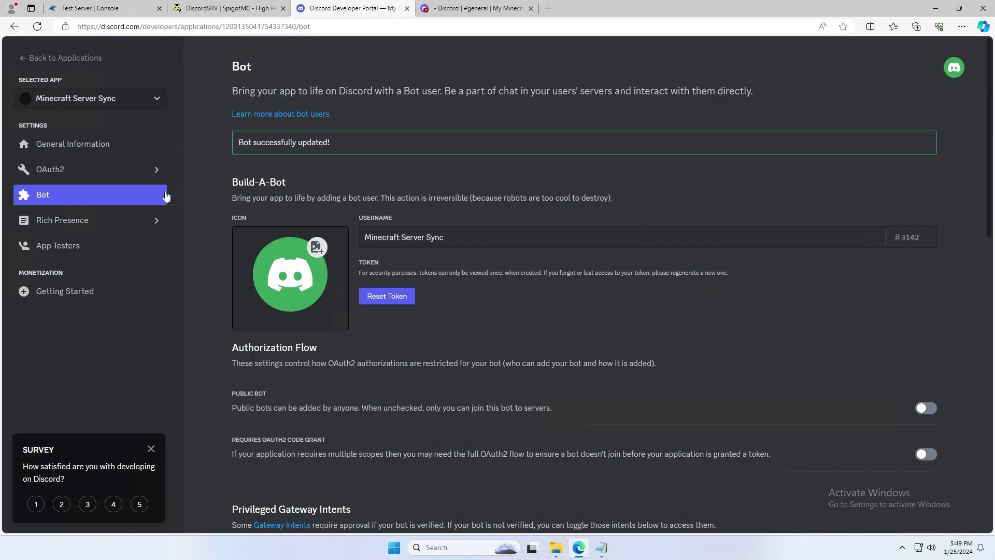
Generate an OAuth2 invite URL with the bot scope and Administrator permission, and copy it.
left_click(49, 175)
left_click(61, 226)
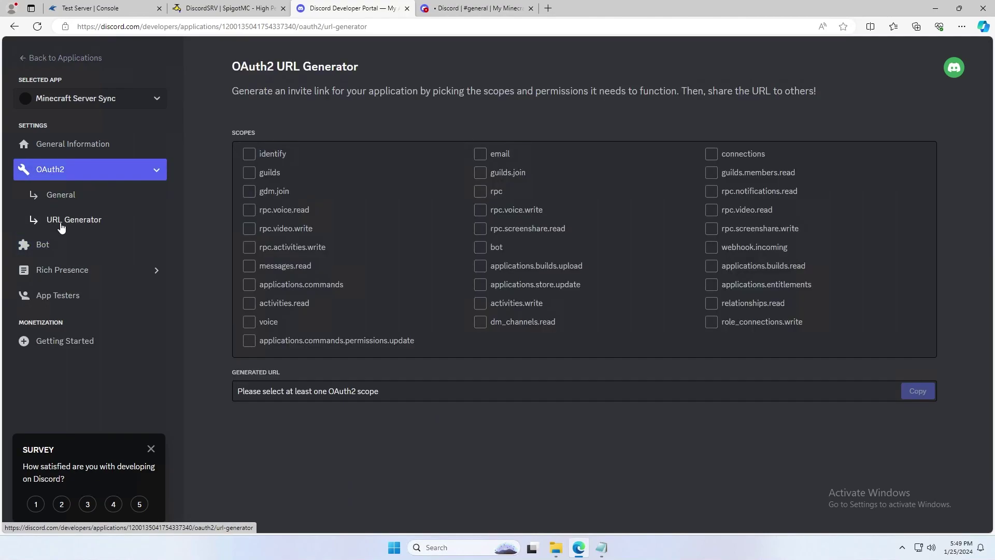
left_click(480, 248)
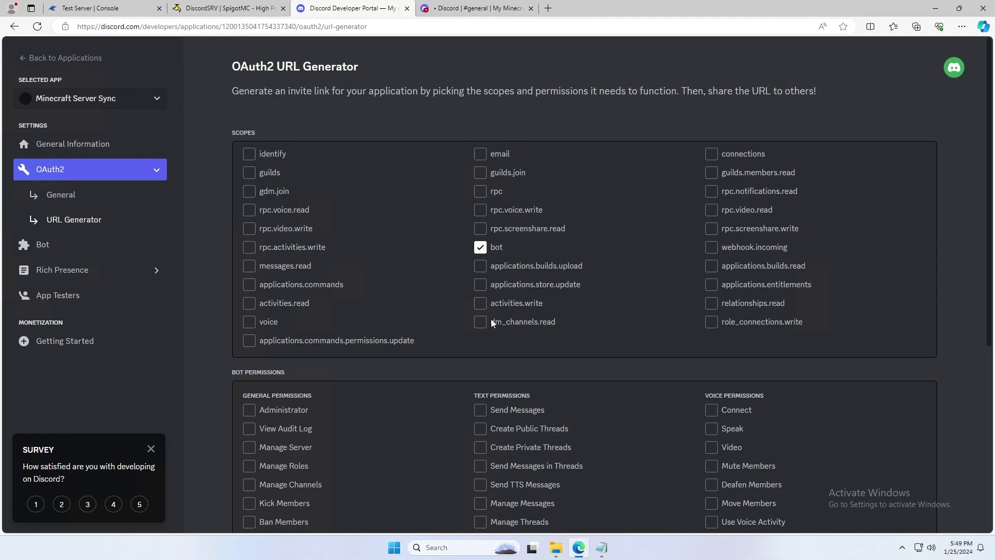
left_click(247, 411)
scroll(334, 386, "down", 5)
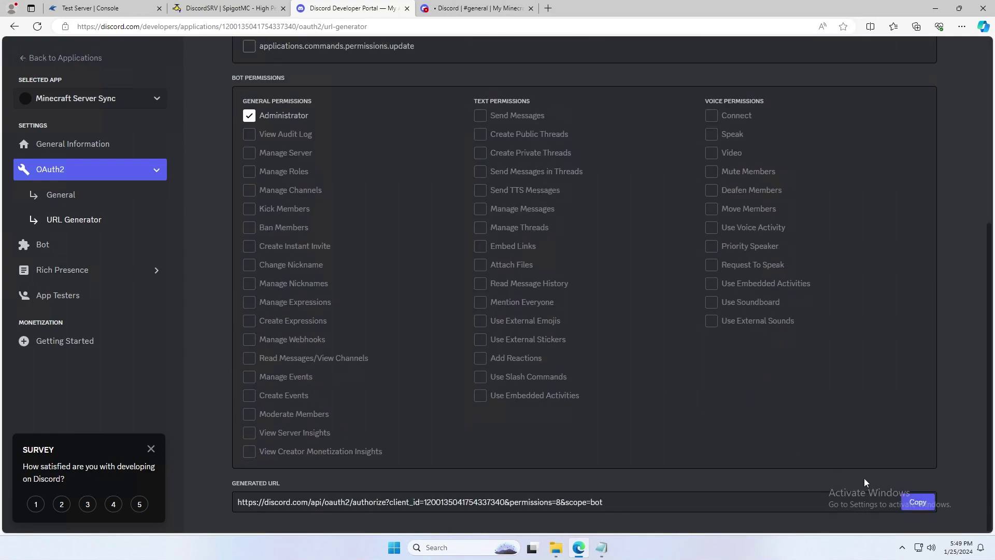
left_click(917, 501)
Open the copied invite link and authorise the bot as Administrator on My Minecraft Server!, completing the human verification.
left_click(373, 26)
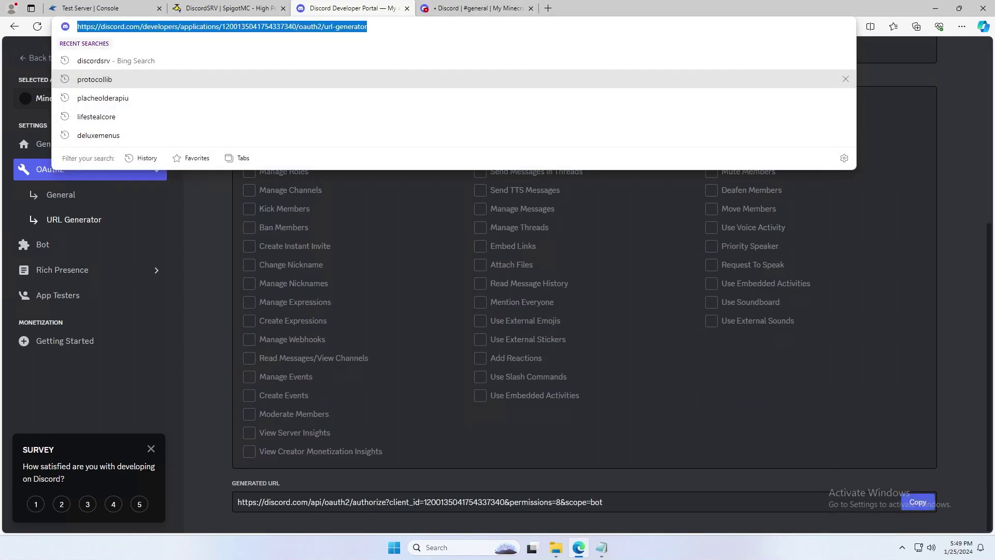
key("ctrl+v")
key("Return")
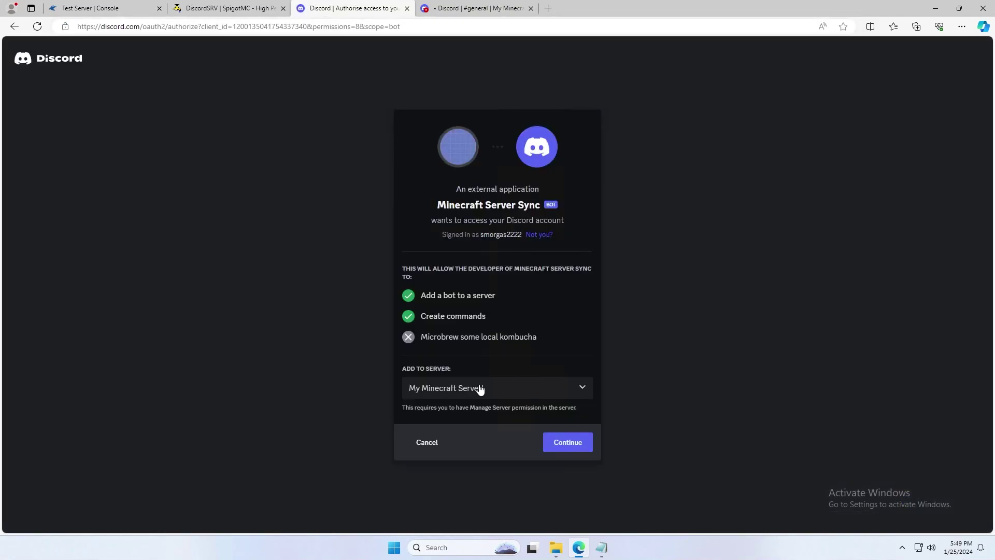
left_click(475, 390)
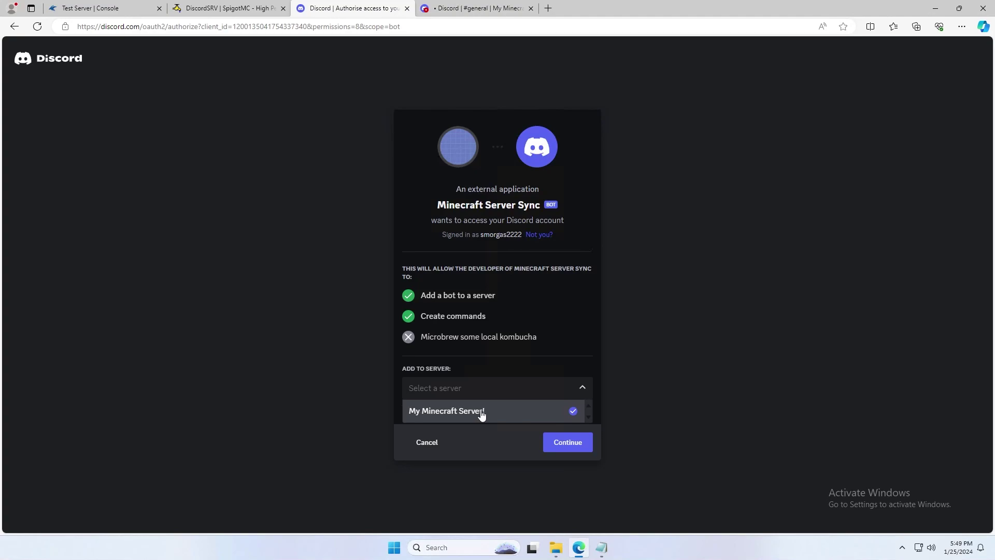
left_click(481, 412)
left_click(566, 443)
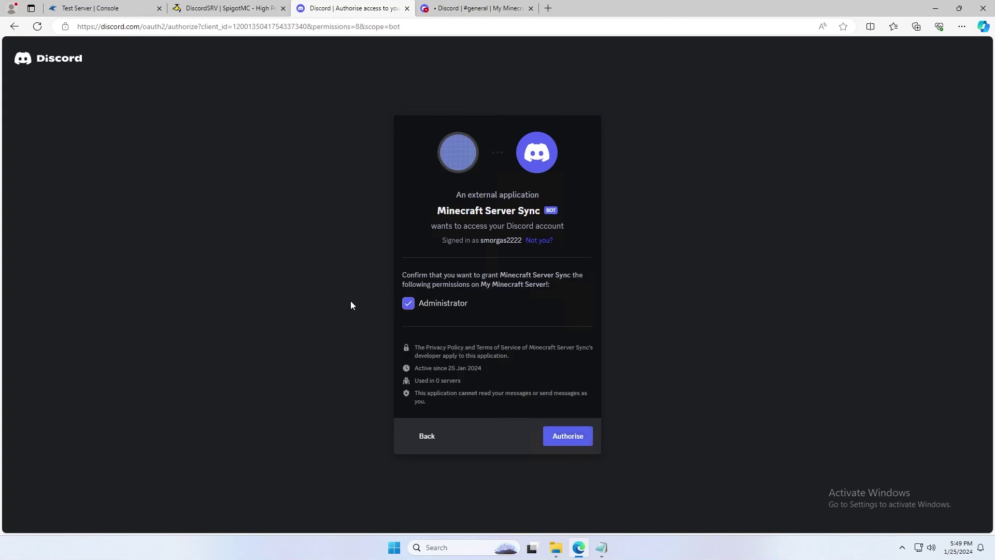
left_click(557, 438)
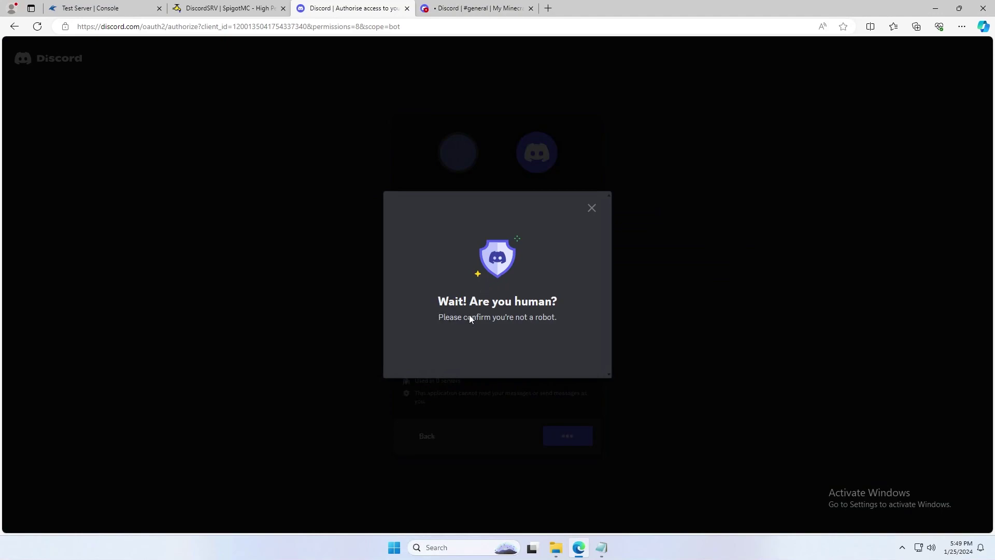
left_click(469, 330)
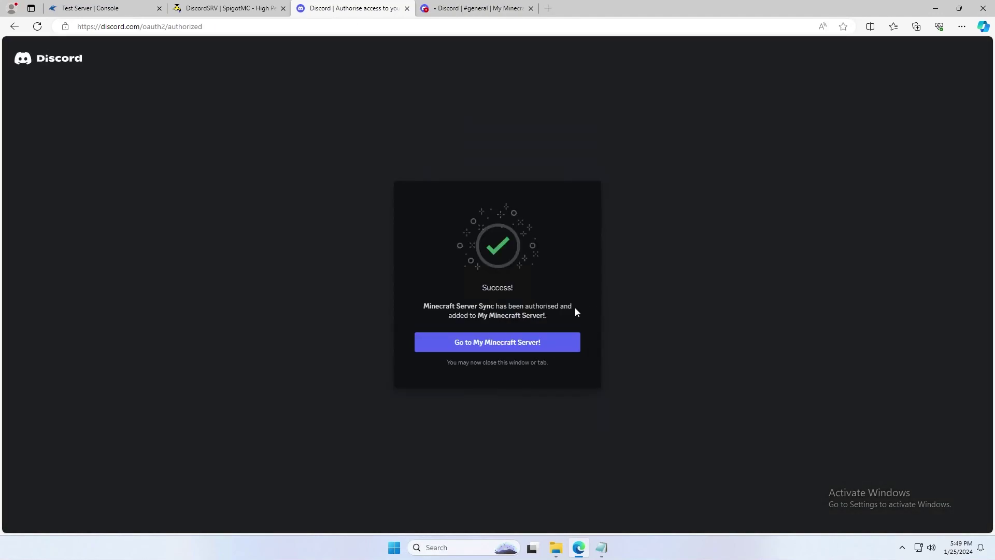
Go to the My Minecraft Server! Discord server and create a text channel named minecraft-chat.
left_click(518, 341)
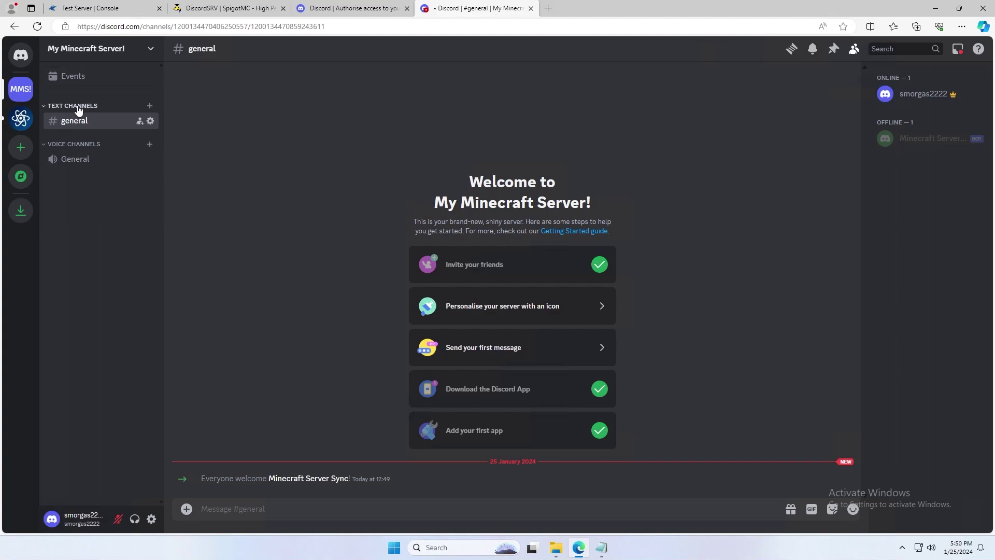
left_click(149, 108)
type("minecraft-chat")
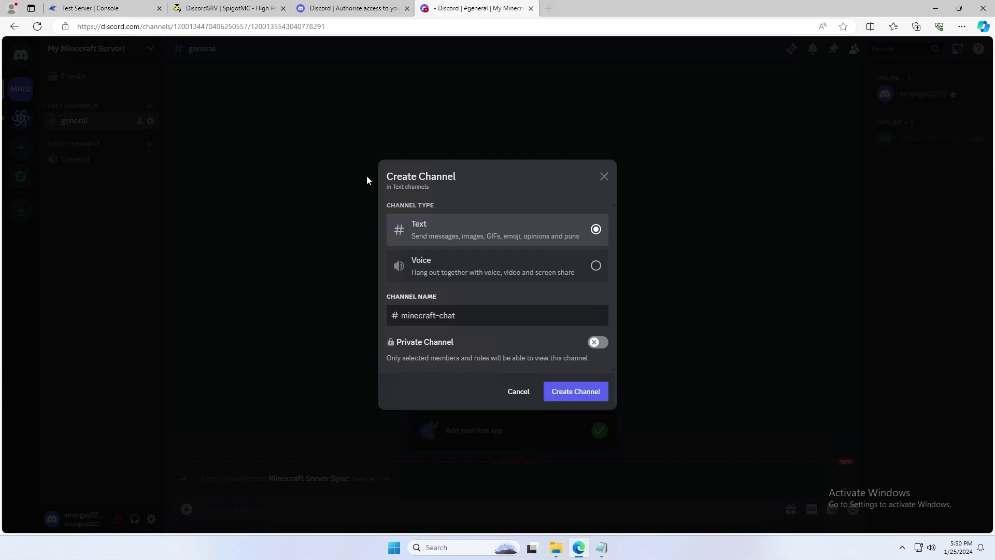
key("Return")
Create another text channel named minecraft-console under Text Channels.
left_click(151, 107)
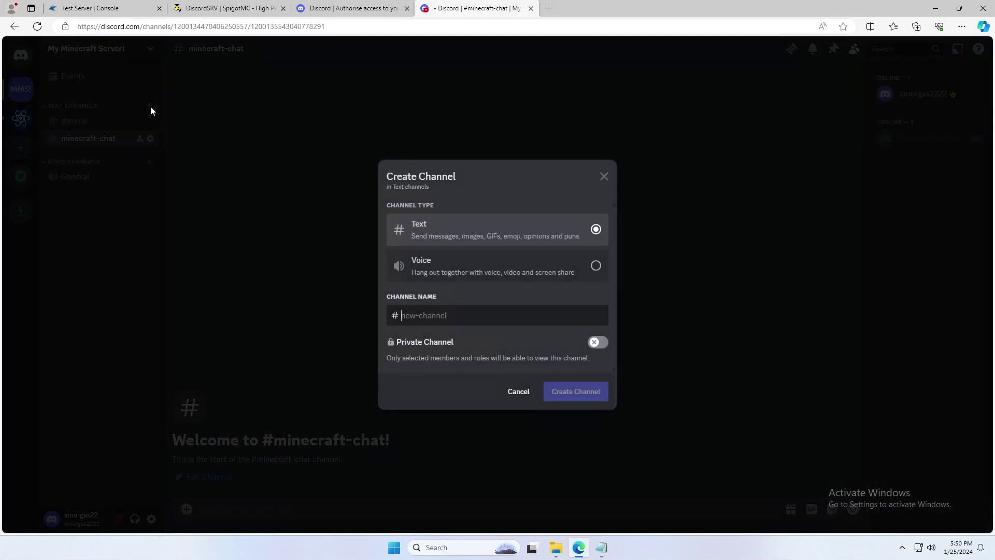
type("minecraft-conso")
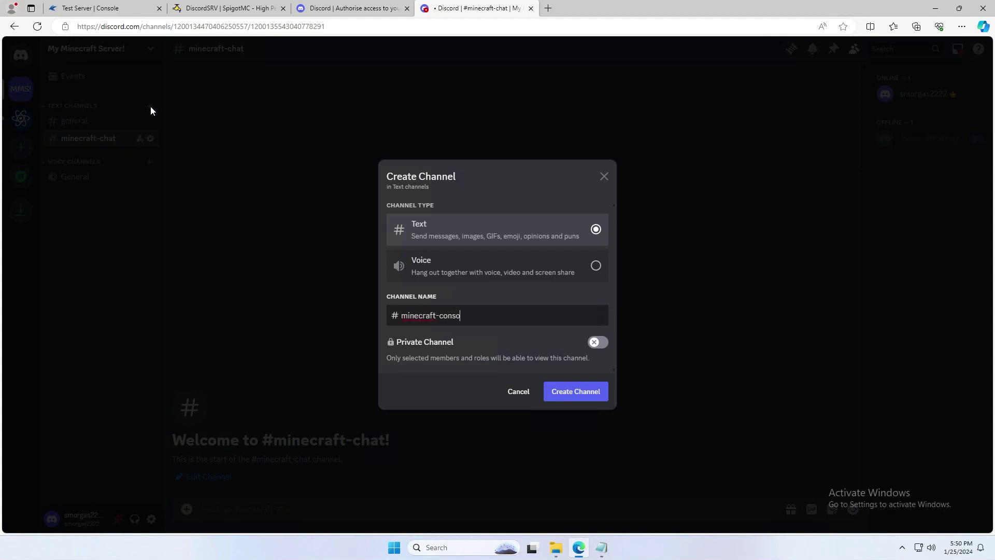
type("le")
left_click(553, 391)
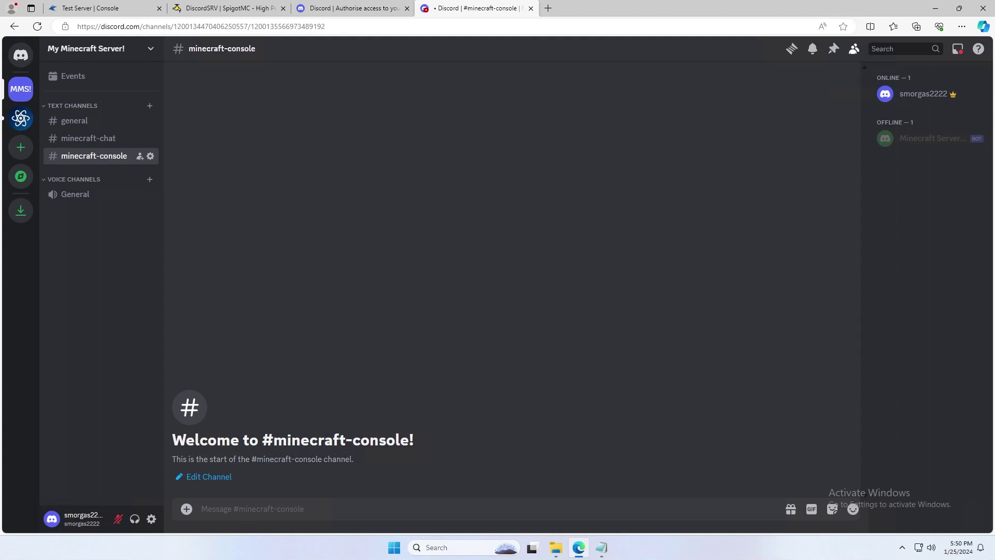
Switch to the Test Server file manager and open config.yml from the DiscordSRV folder inside plugins.
key("ctrl+Tab")
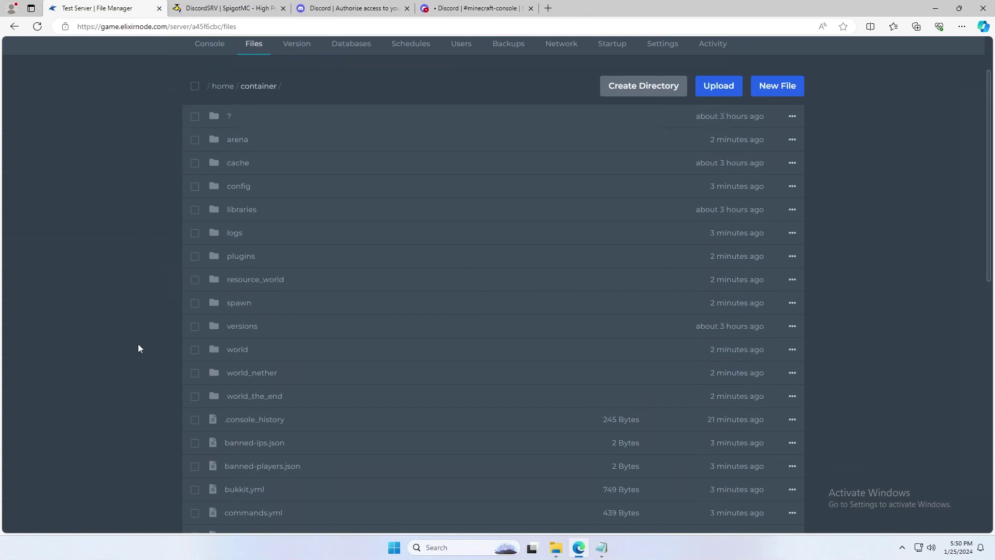
left_click(242, 258)
scroll(247, 295, "down", 2)
scroll(249, 325, "down", 4)
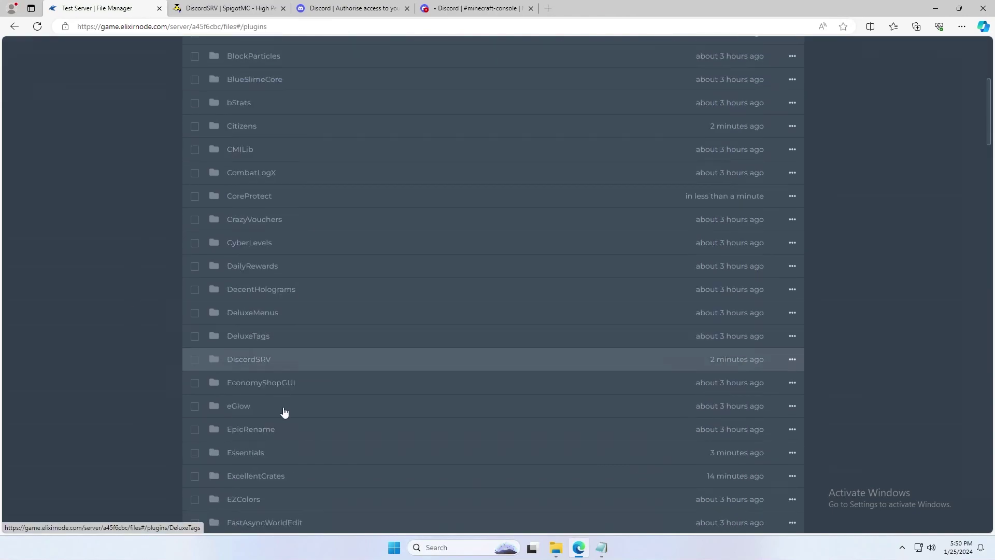
left_click(261, 359)
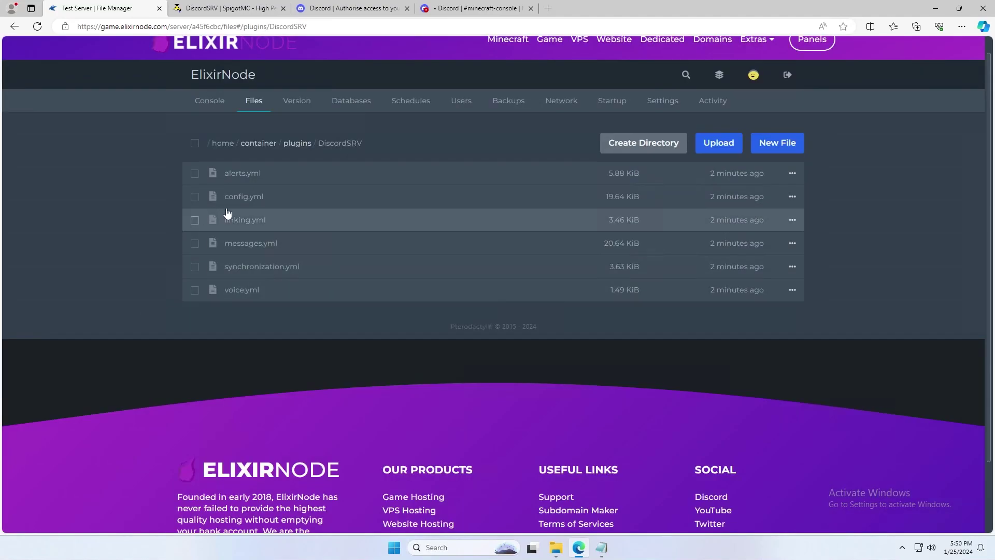
left_click(245, 200)
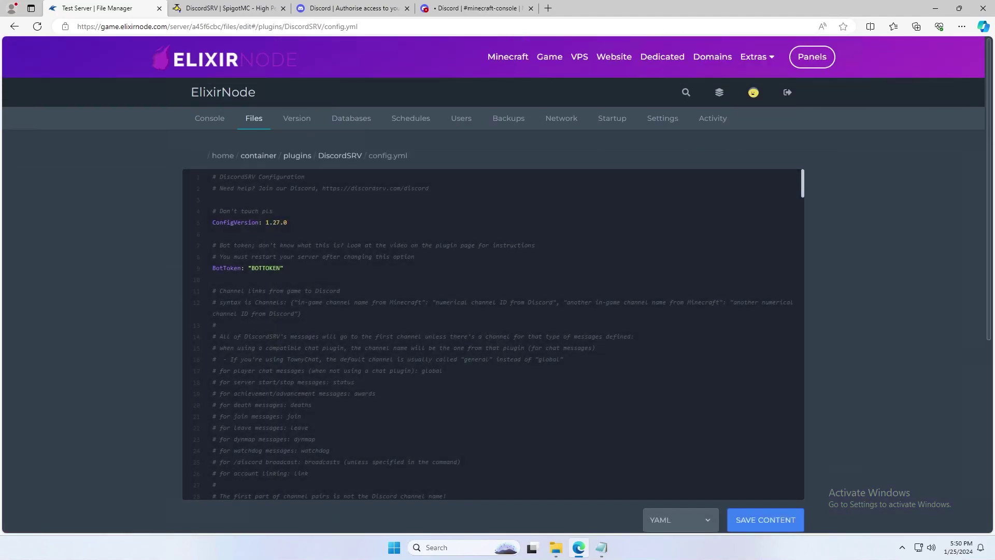
Replace the BOTTOKEN placeholder in config.yml with the bot token saved in Notepad, and close Notepad.
left_click_drag(281, 267, 255, 268)
key("alt+Tab")
key("shift+Home")
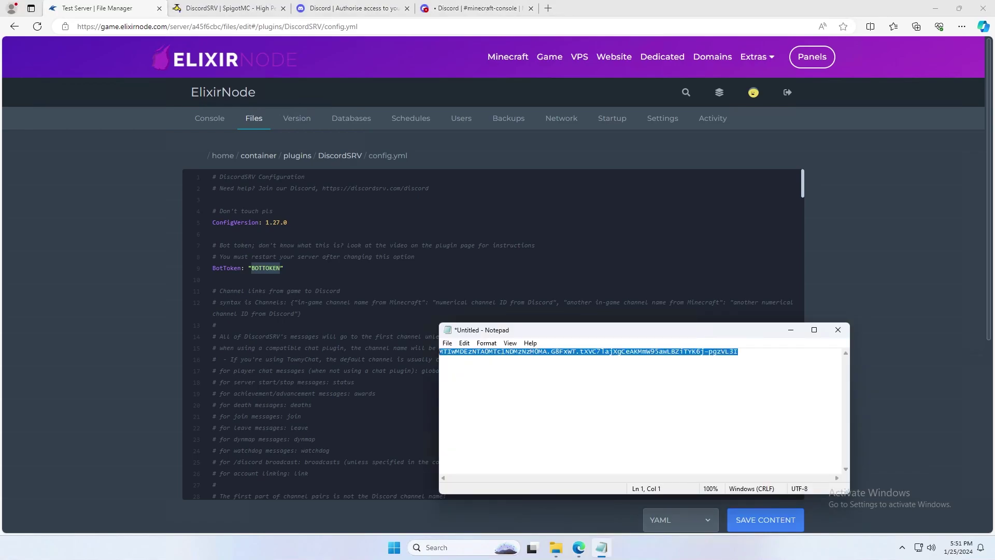
left_click(838, 330)
left_click(513, 280)
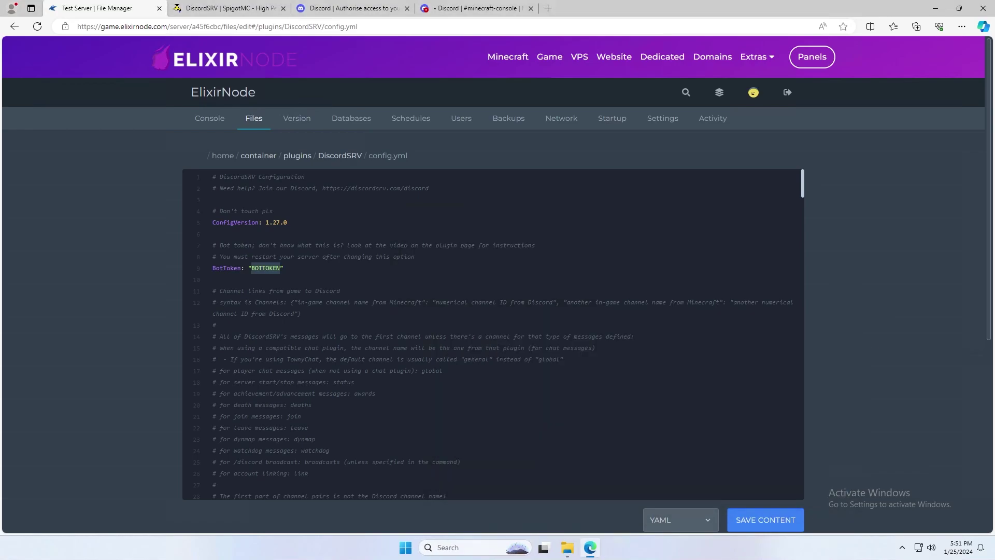
key("ctrl+v")
Locate the channel ID settings in config.yml and enable Developer Mode in Discord's advanced user settings.
scroll(492, 331, "down", 5)
left_click_drag(274, 257, 308, 257)
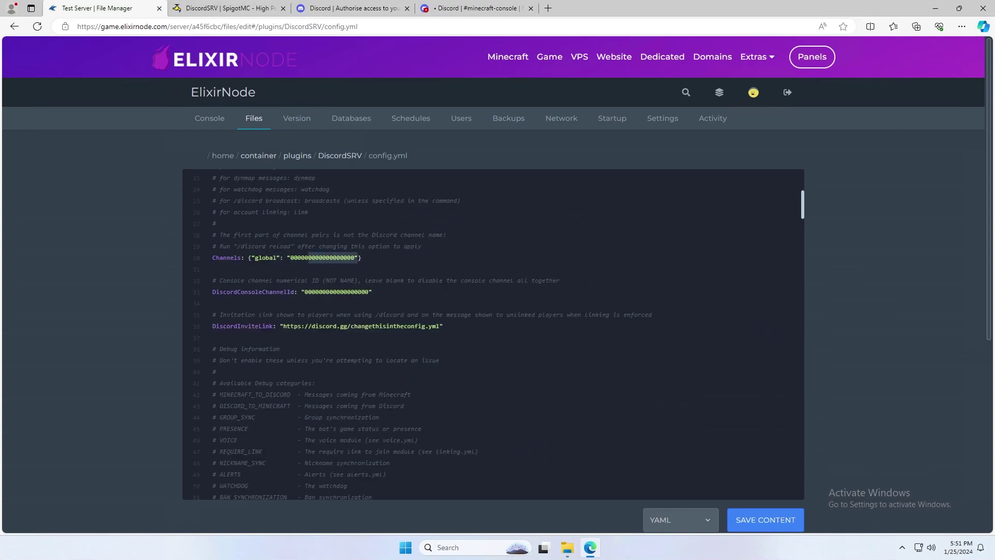
left_click_drag(372, 292, 305, 292)
left_click(476, 7)
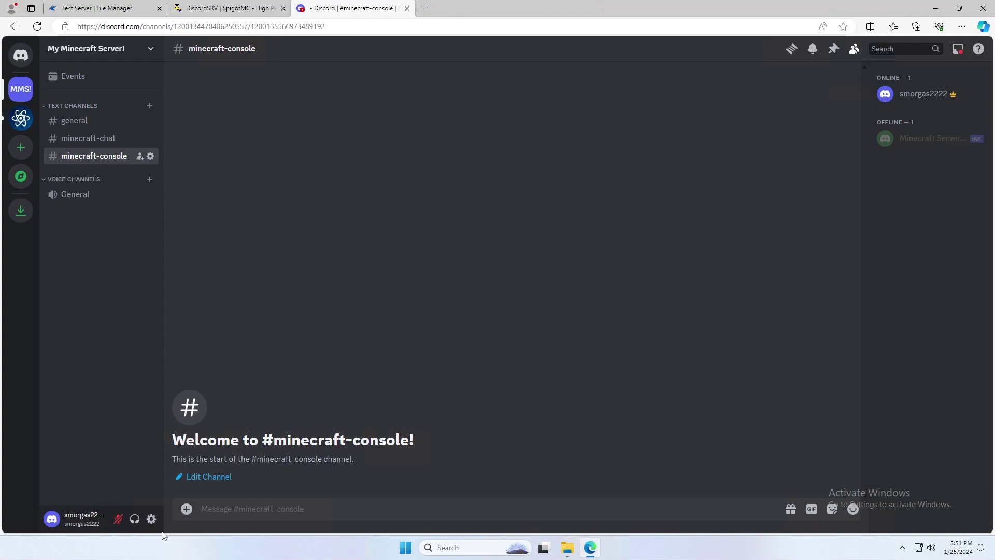
left_click(151, 518)
scroll(293, 354, "down", 4)
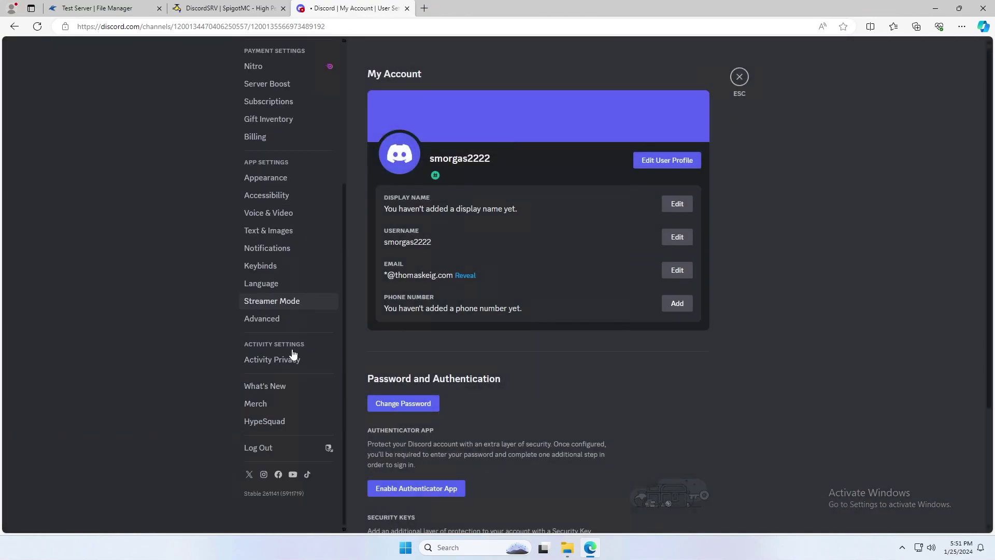
left_click(266, 325)
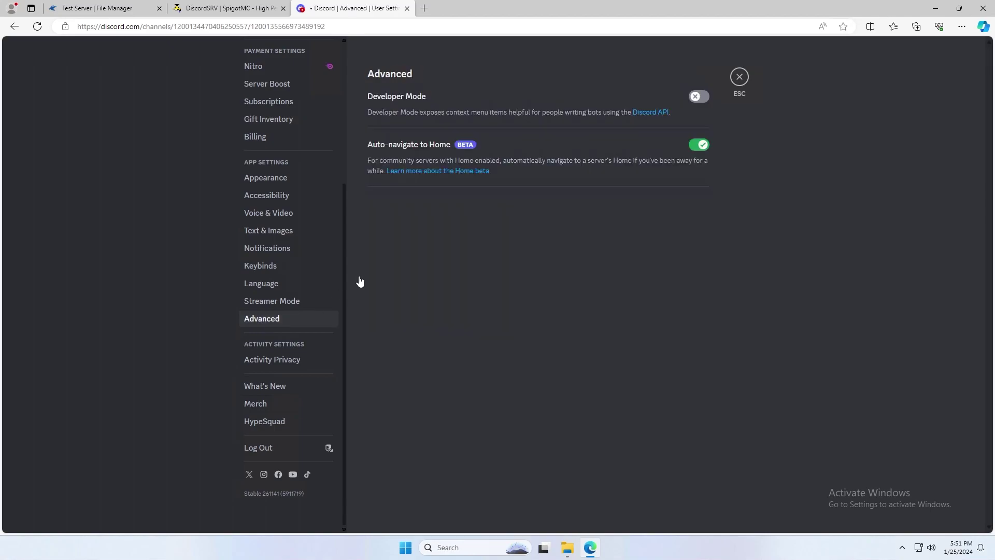
left_click(696, 97)
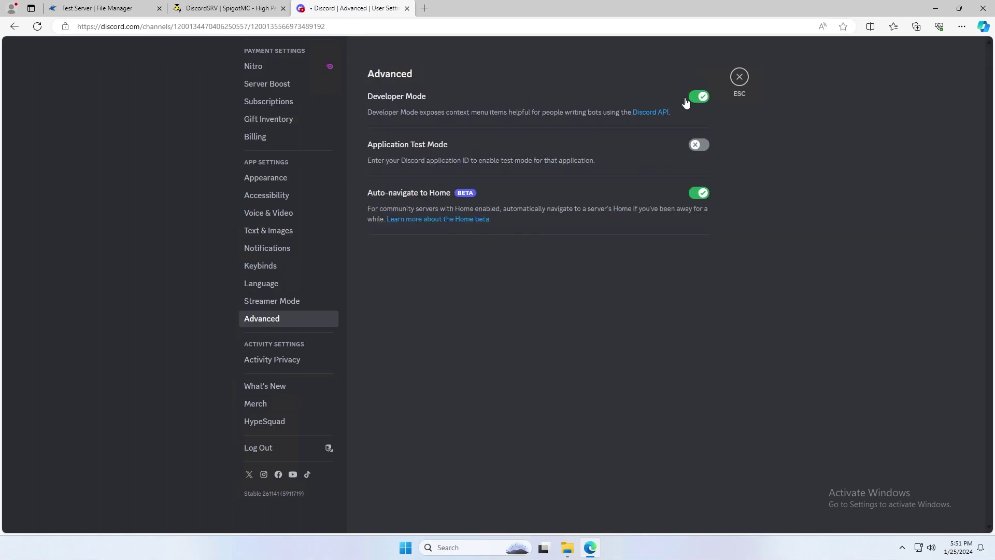
key("Escape")
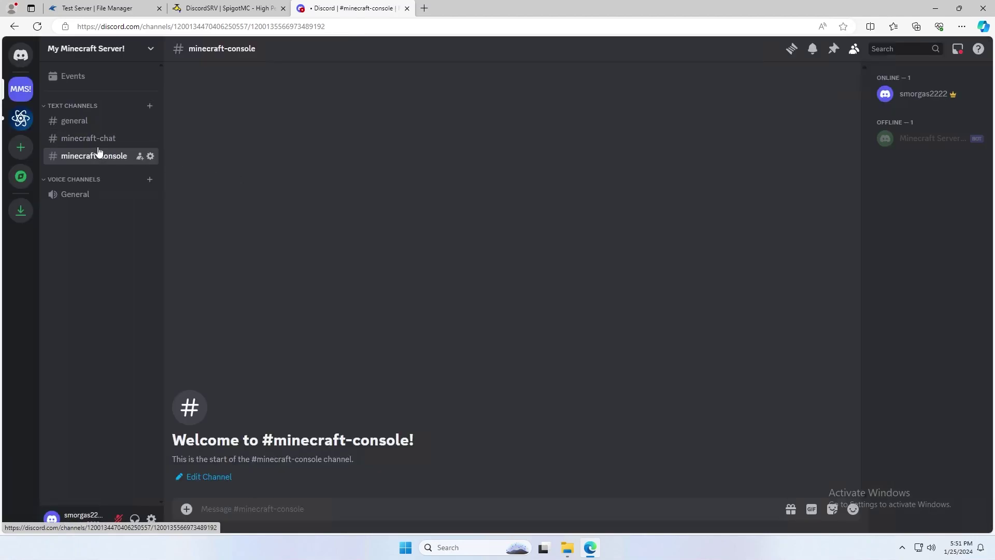
Copy the channel ID of minecraft-chat and paste it as the global channel's ID in config.yml.
right_click(103, 144)
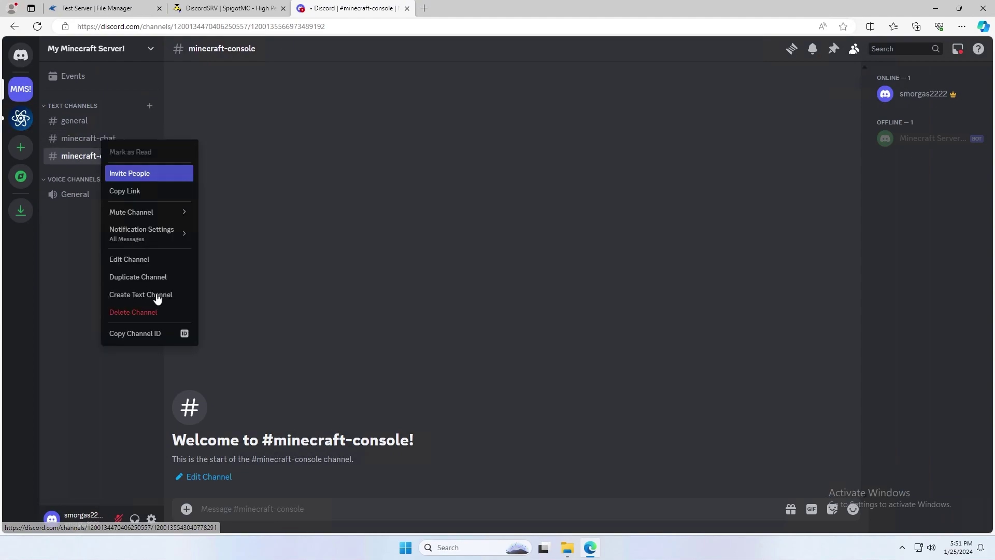
left_click(160, 338)
left_click(115, 6)
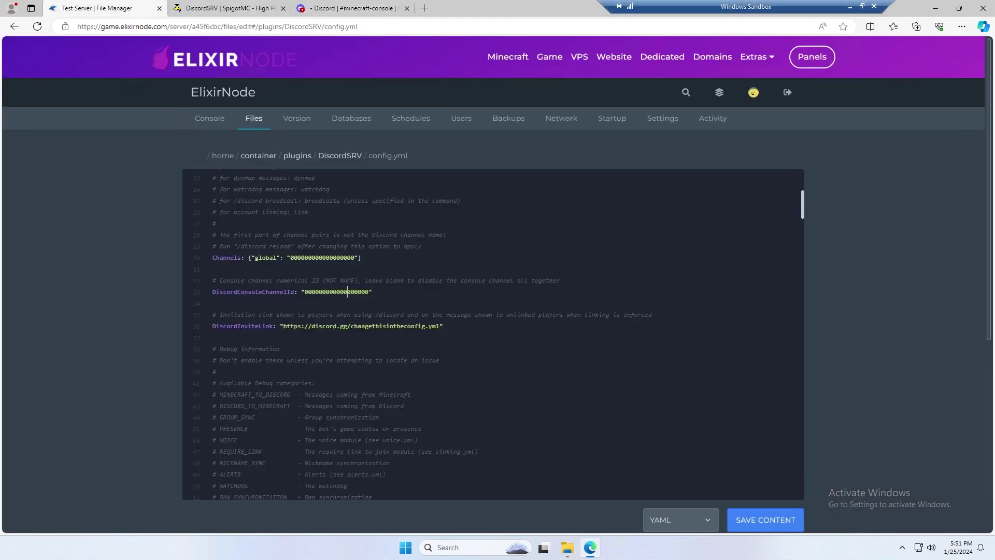
left_click_drag(355, 258, 294, 257)
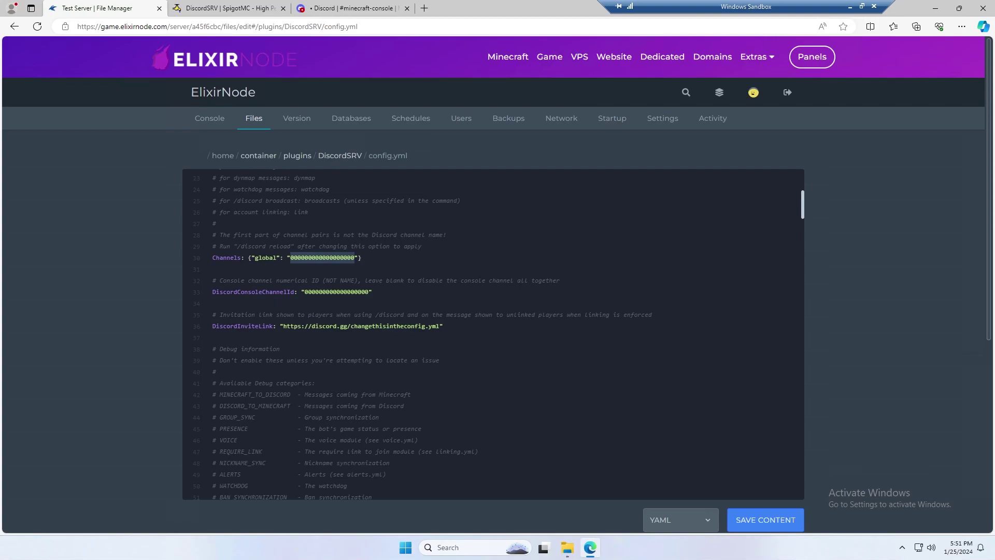
key("ctrl+v")
Copy the channel ID of minecraft-console and paste it as the DiscordConsoleChannelId value in config.yml.
left_click(352, 8)
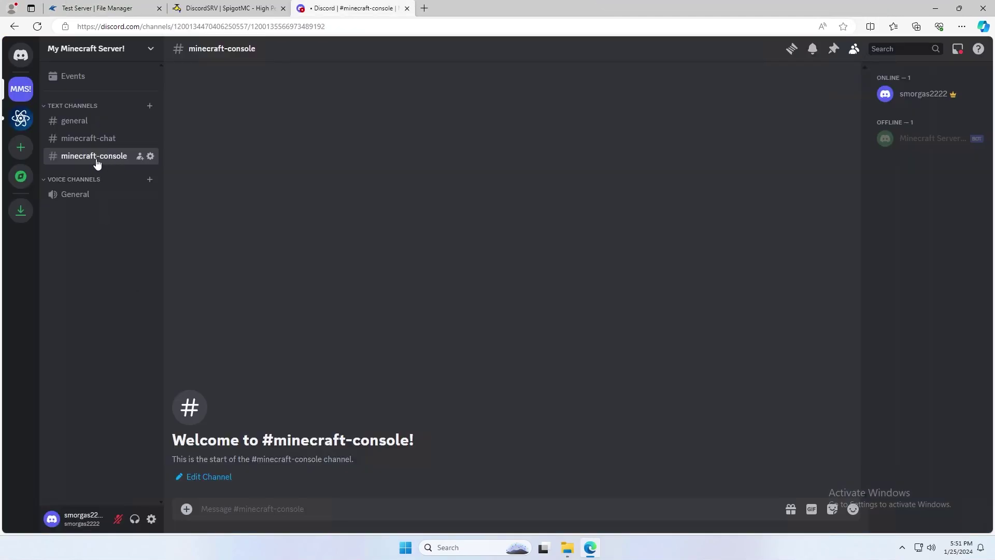
left_click(91, 9)
left_click_drag(370, 292, 308, 292)
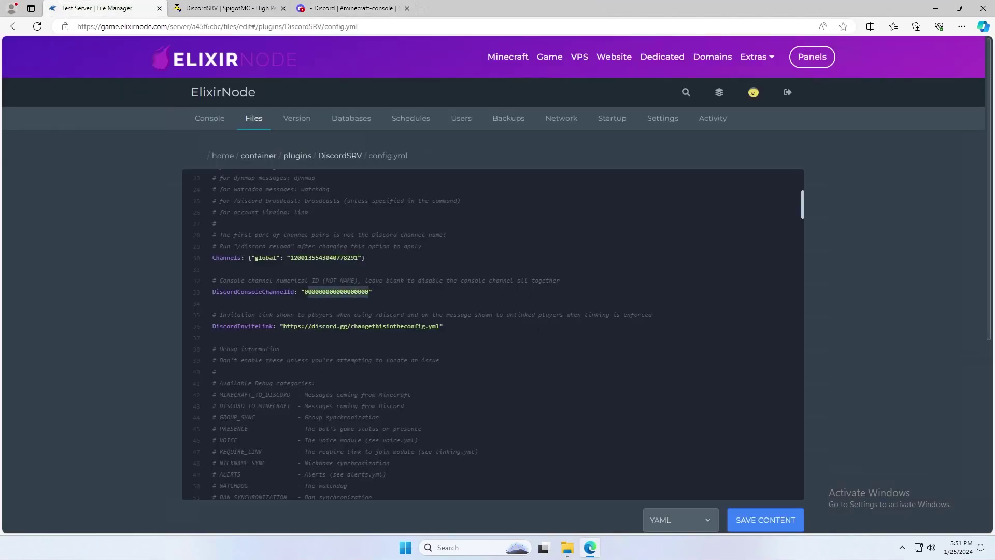
key("ctrl+v")
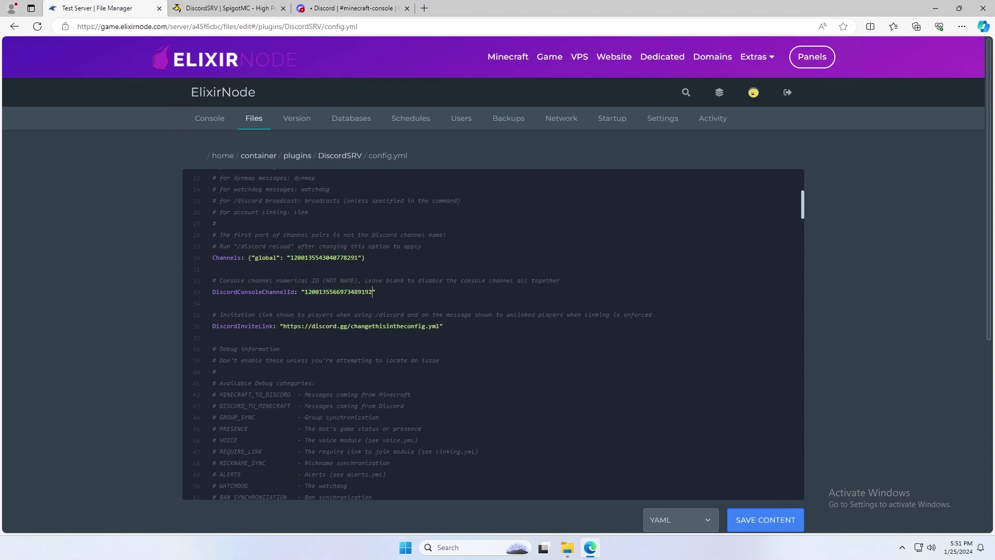
left_click_drag(283, 326, 439, 326)
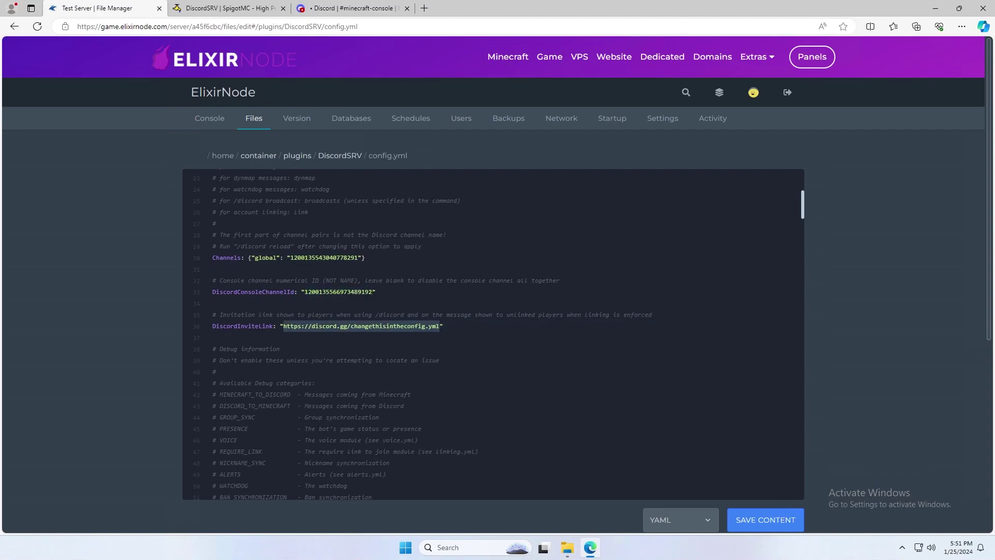
left_click_drag(443, 326, 280, 326)
left_click(280, 326)
left_click_drag(439, 326, 283, 346)
Set DiscordGameStatus in config.yml to ["Example Server", "Example Server 2", "Example Server 3"].
scroll(492, 334, "down", 20)
left_click(308, 357)
type("Example")
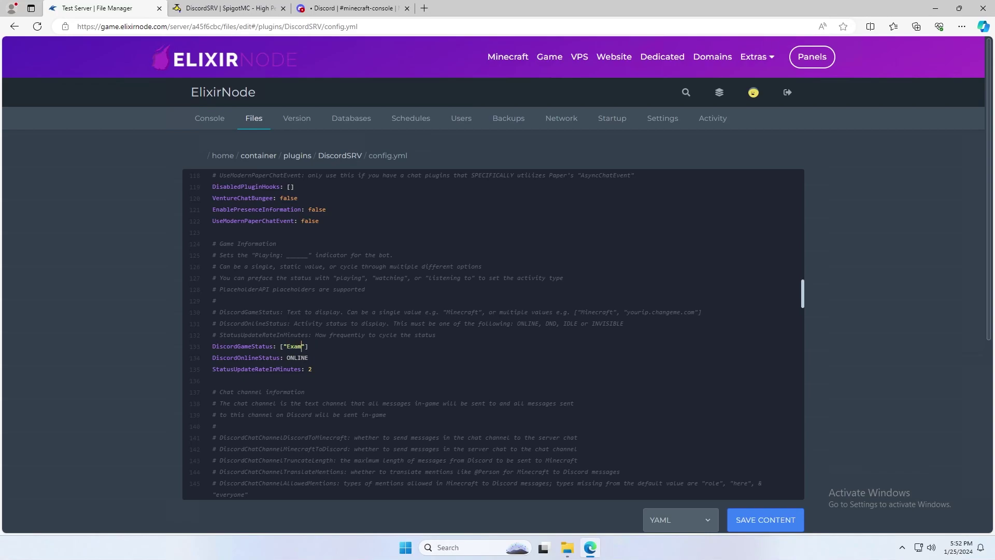
type("rver\", \"Example Server 2\", \"Example Server 3")
key("Down")
key("Up")
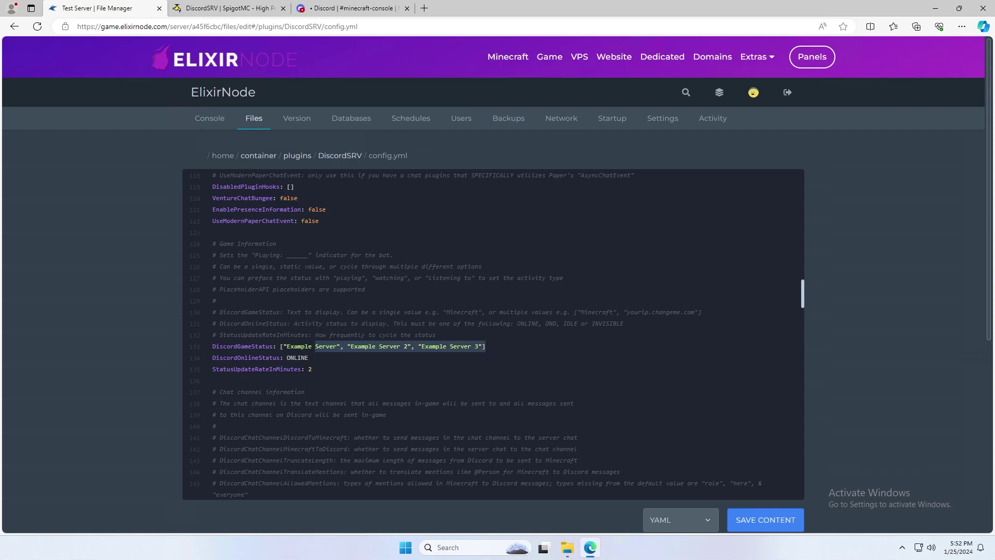
key("Up")
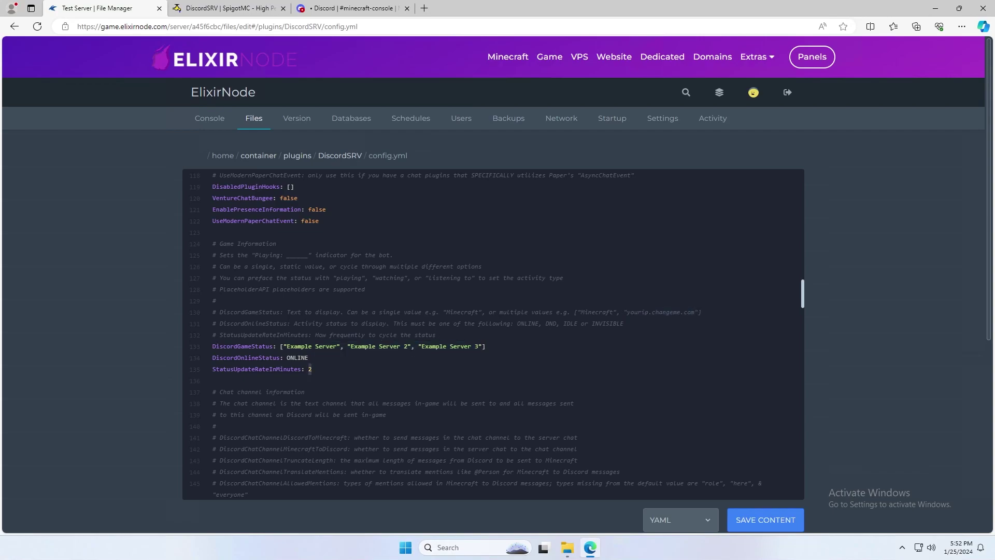
Look through the remaining options in config.yml, save the file, and restart the server from its console page.
left_click(311, 369)
scroll(492, 335, "down", 8)
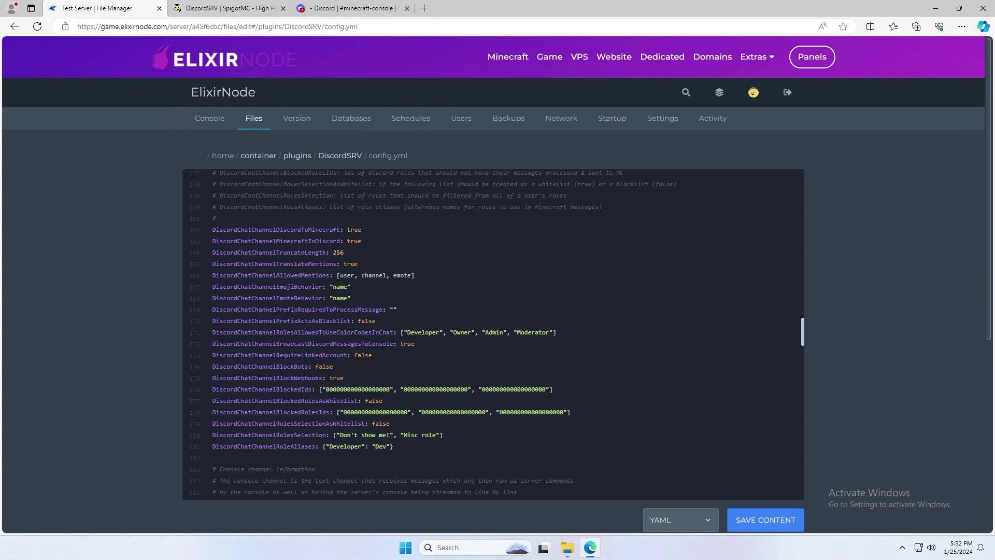
scroll(492, 334, "down", 16)
left_click(762, 521)
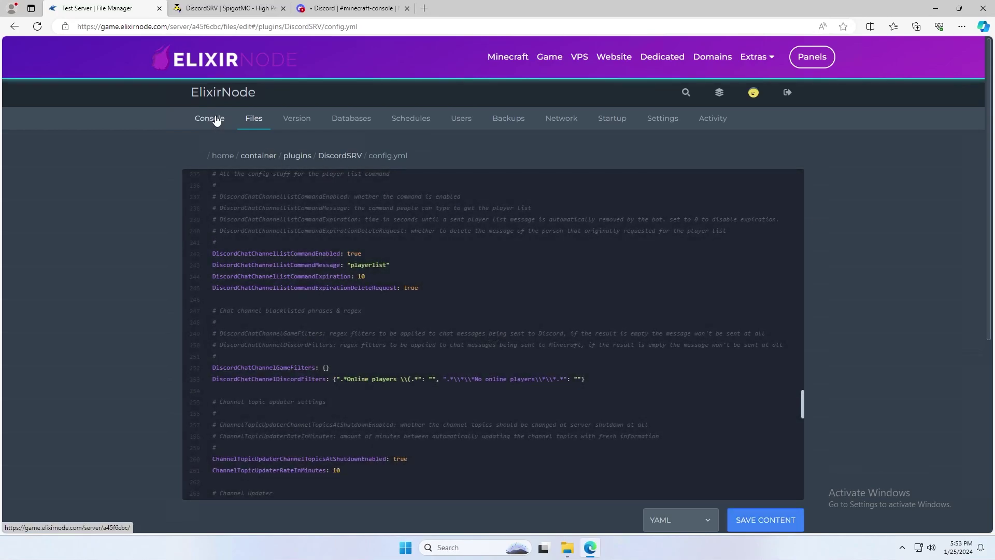
left_click(214, 118)
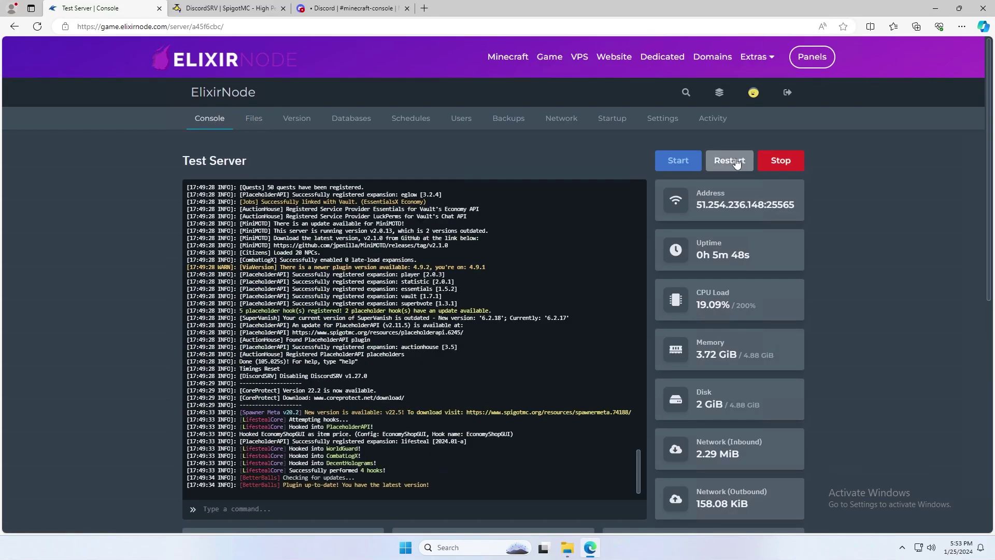
left_click(736, 161)
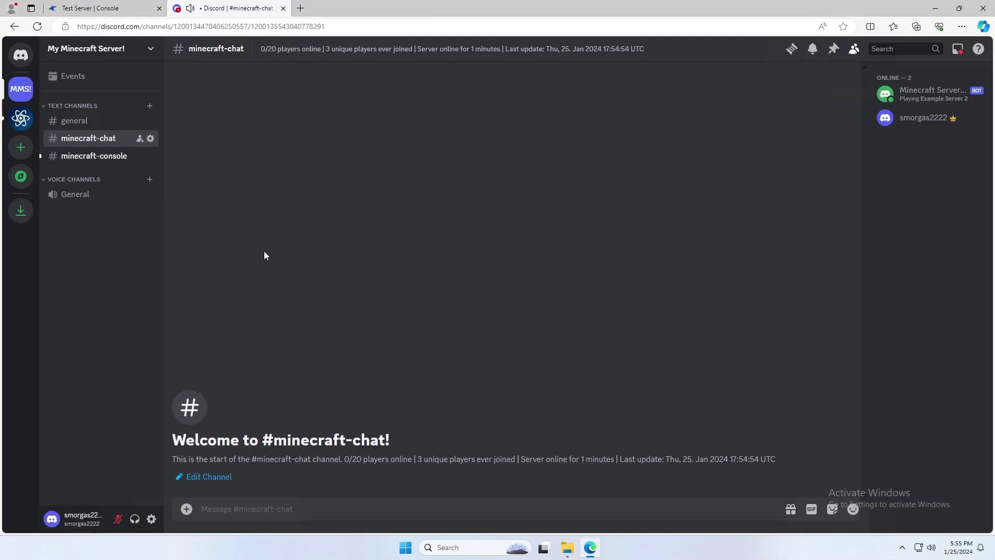
Open the minecraft-console channel in Discord, mute it for 15 minutes, and read through its server log.
left_click(98, 156)
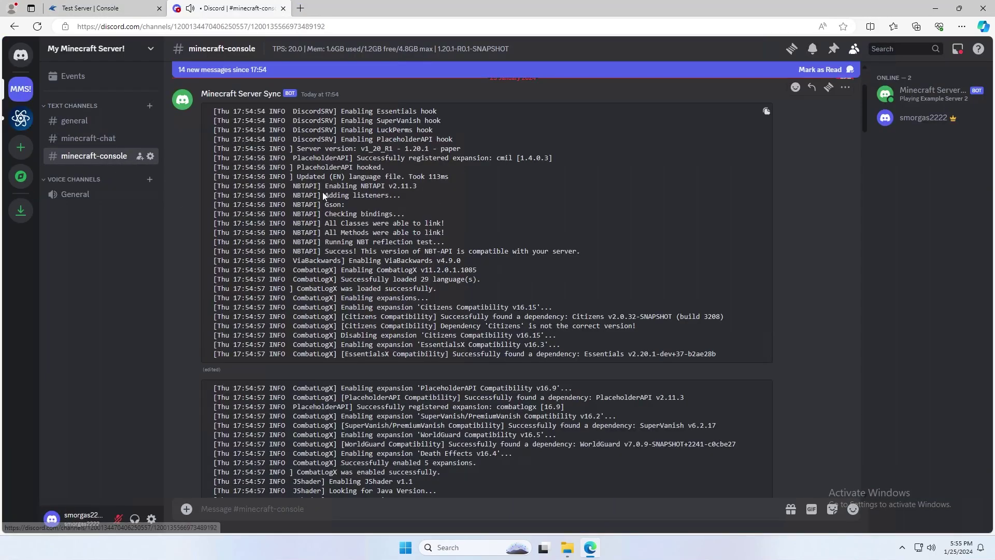
scroll(321, 227, "down", 10)
right_click(121, 158)
mouse_move(145, 239)
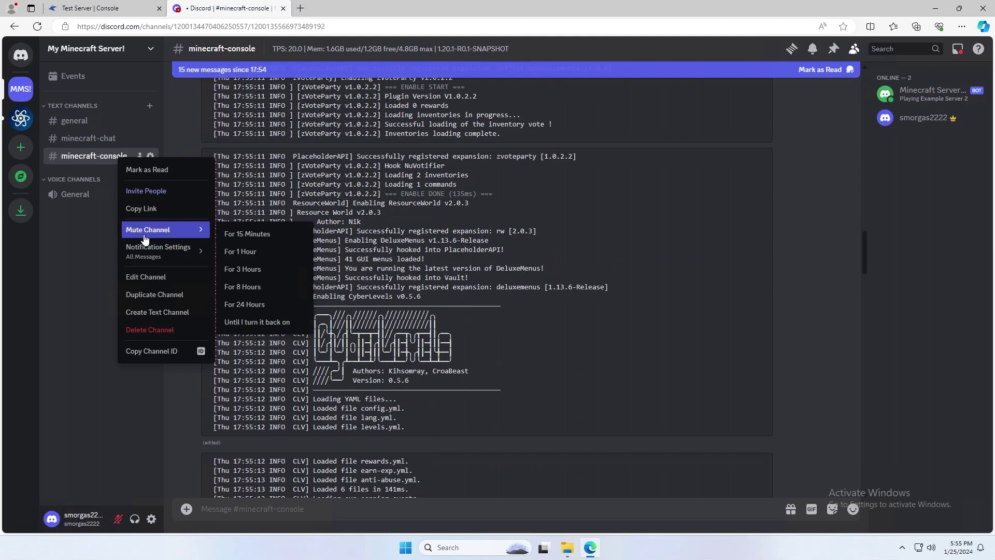
left_click(247, 234)
scroll(551, 219, "down", 15)
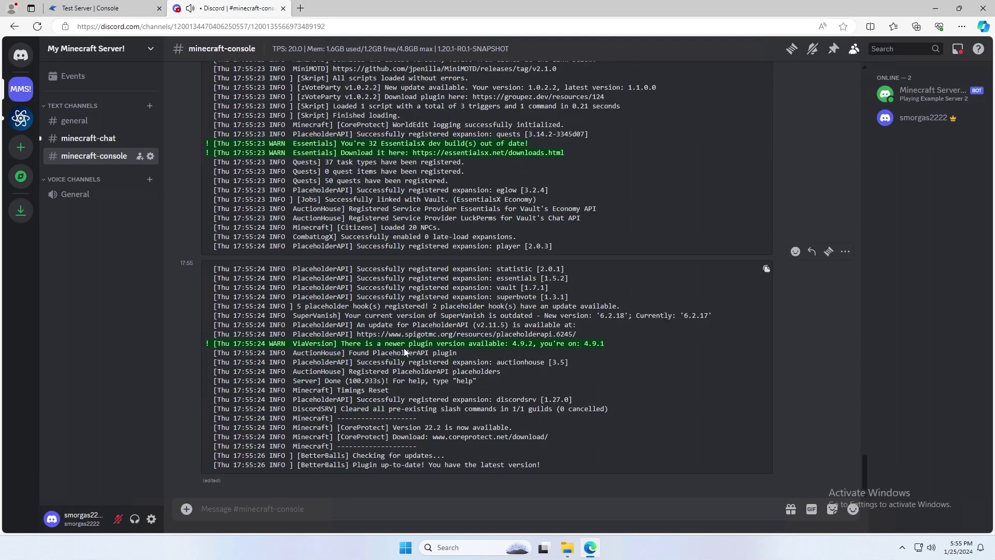
Check the Minecraft Server Sync bot's profile from minecraft-chat and send the command lsc in minecraft-console.
left_click(88, 138)
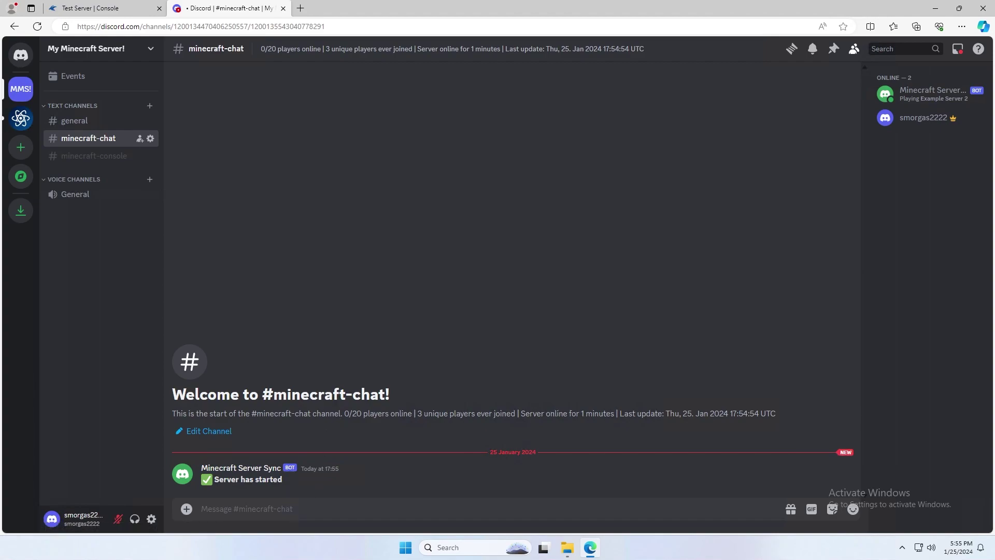
left_click(937, 98)
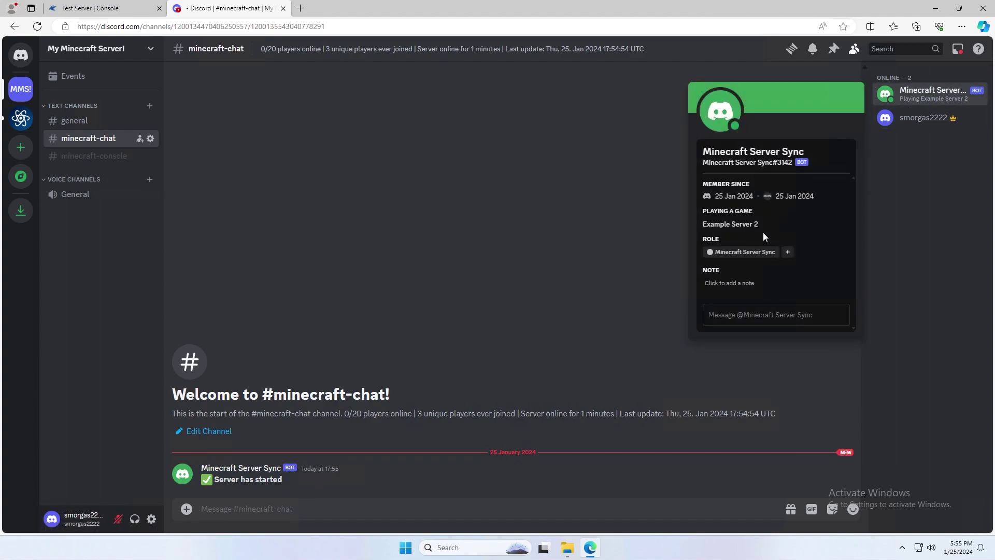
key("alt+Down")
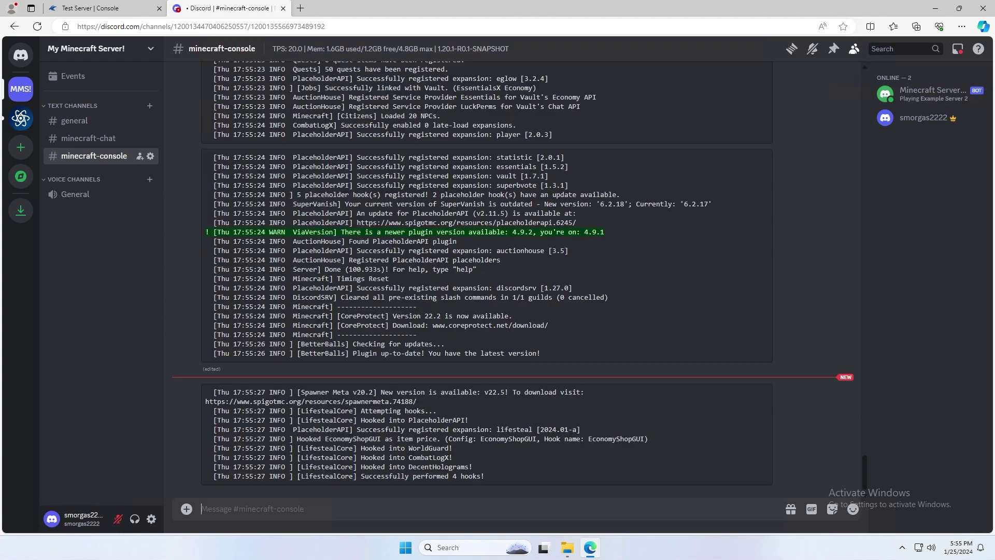
type("lsc")
key("Return")
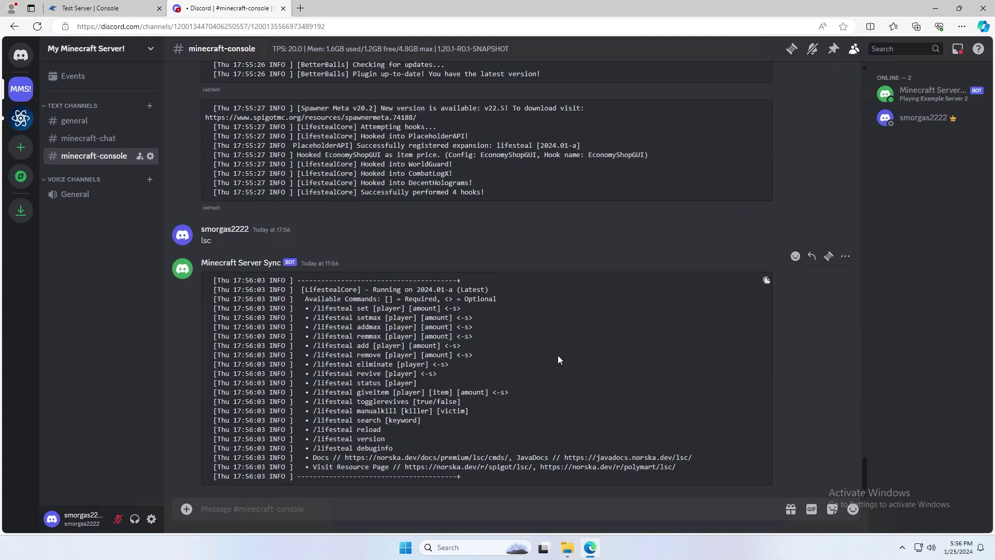
Send the message Hey! in the minecraft-chat channel.
key("alt+Up")
type("Hey!")
key("Return")
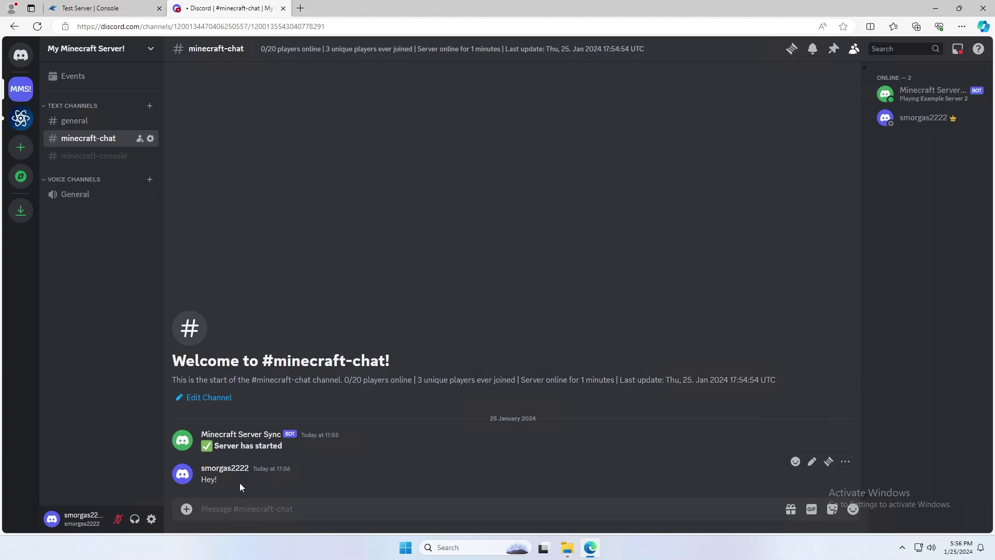
Send 1, 2, 3 and 4 as separate test messages in the minecraft-chat channel.
type("1")
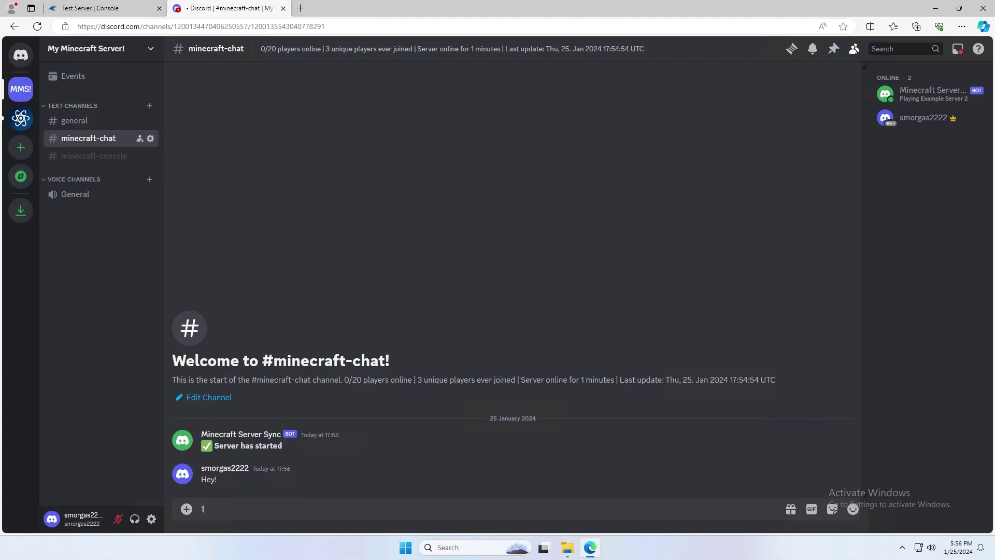
key("Return")
type("2")
key("Return")
type("3")
key("Return")
type("4")
key("Return")
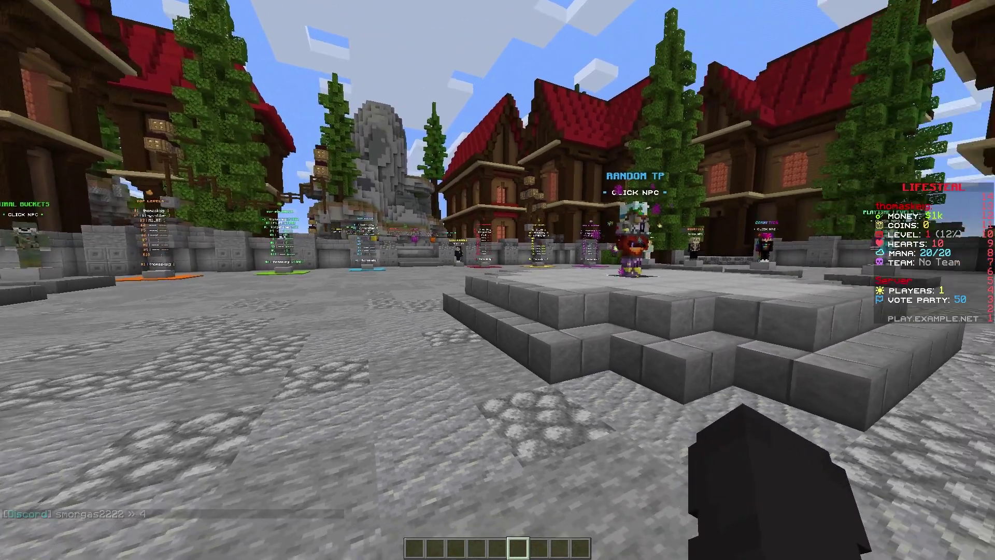
In the Minecraft game, open the chat to see the Discord messages and send Hello there! as a reply.
key("t")
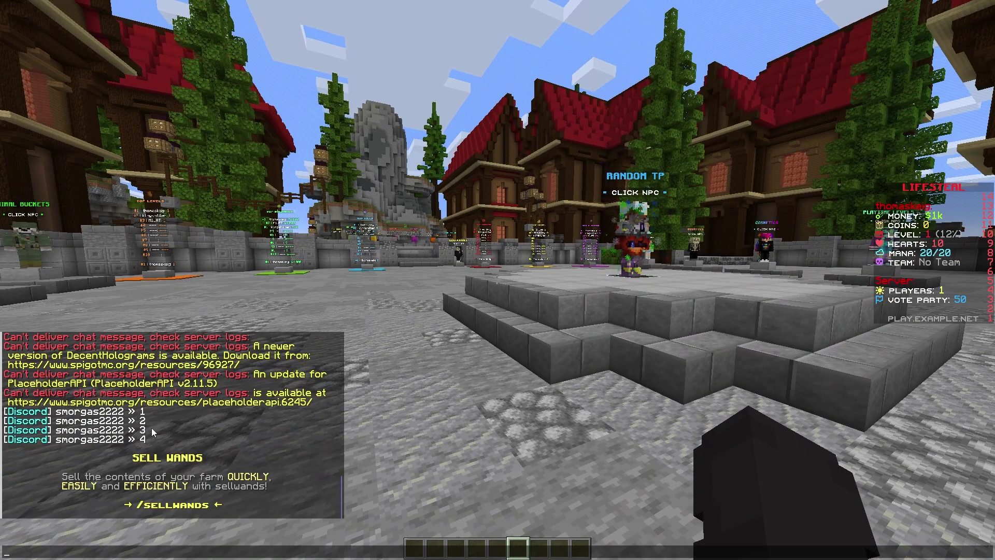
type("Hello ")
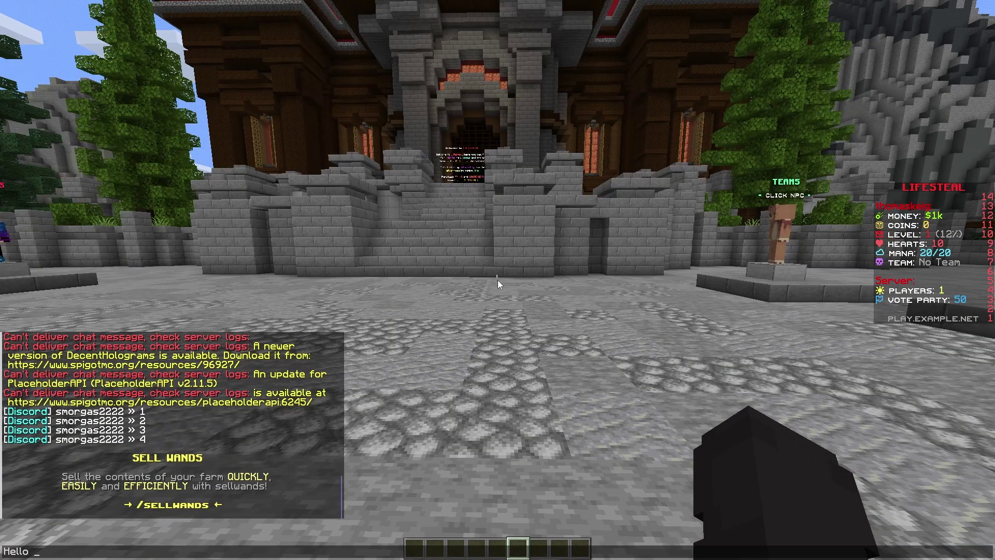
type("there!")
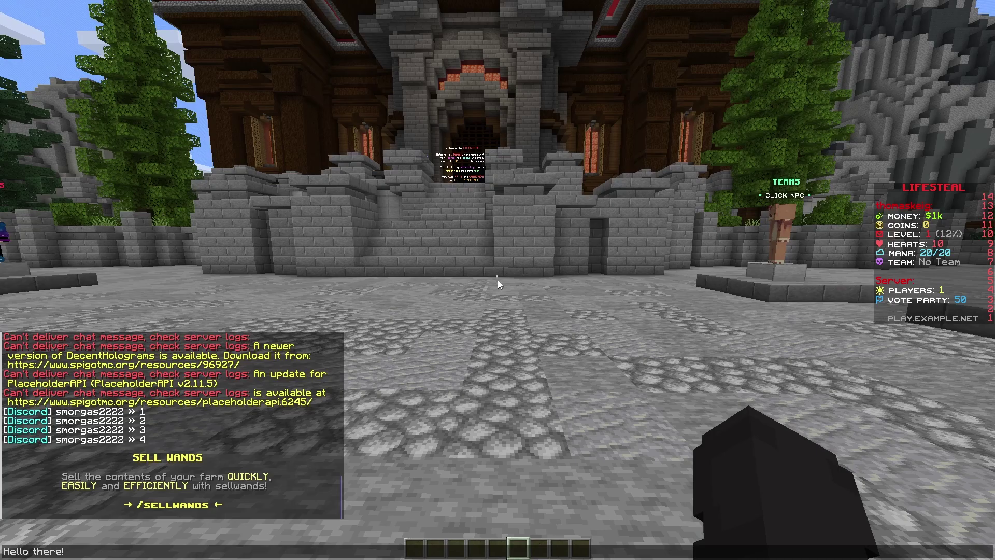
key("Return")
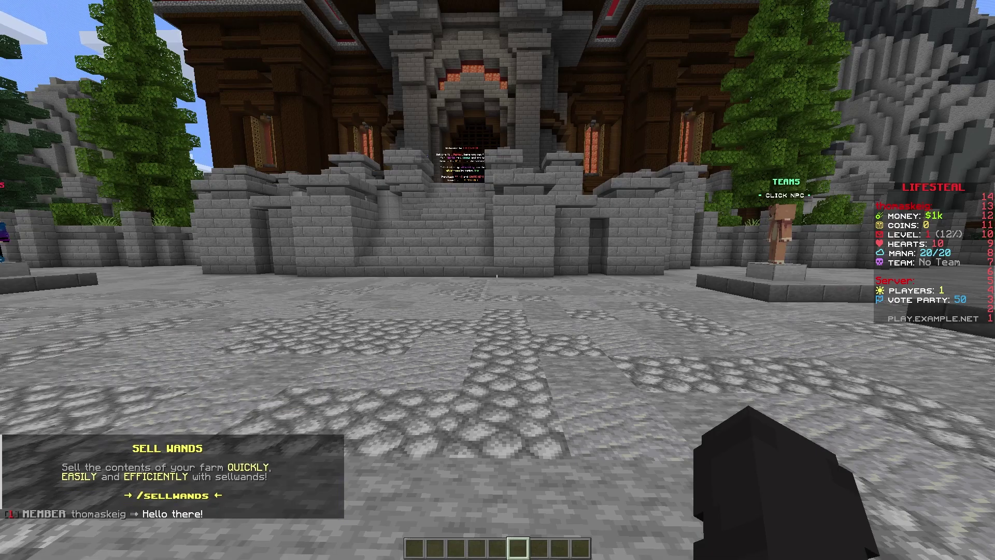